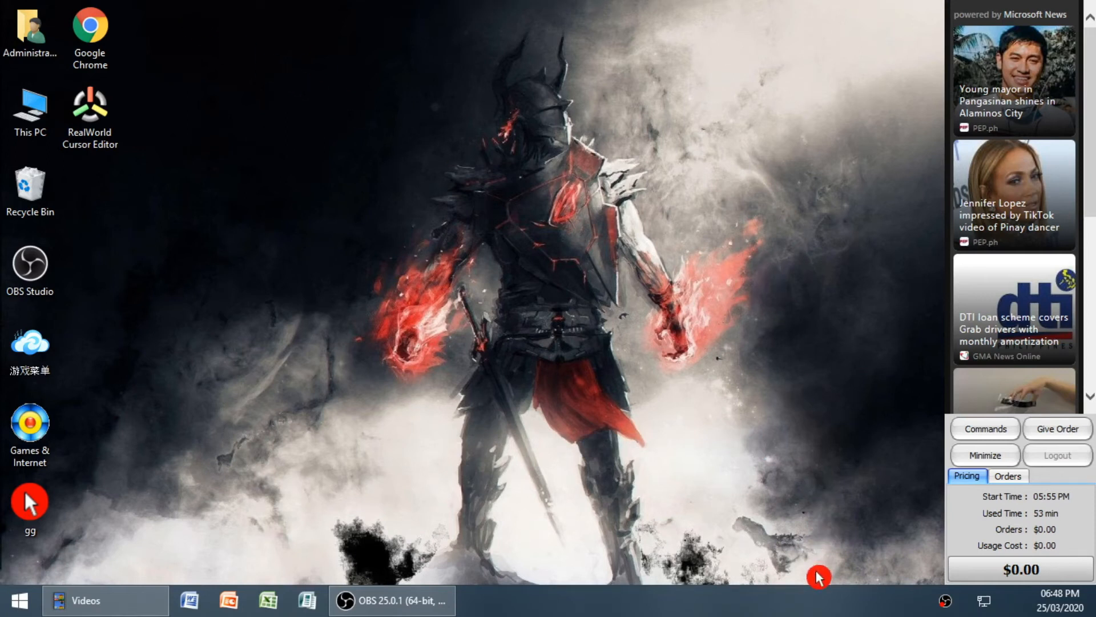
{"action": "left_click_drag", "start_coordinate": [188, 1], "coordinate": [810, 511]}
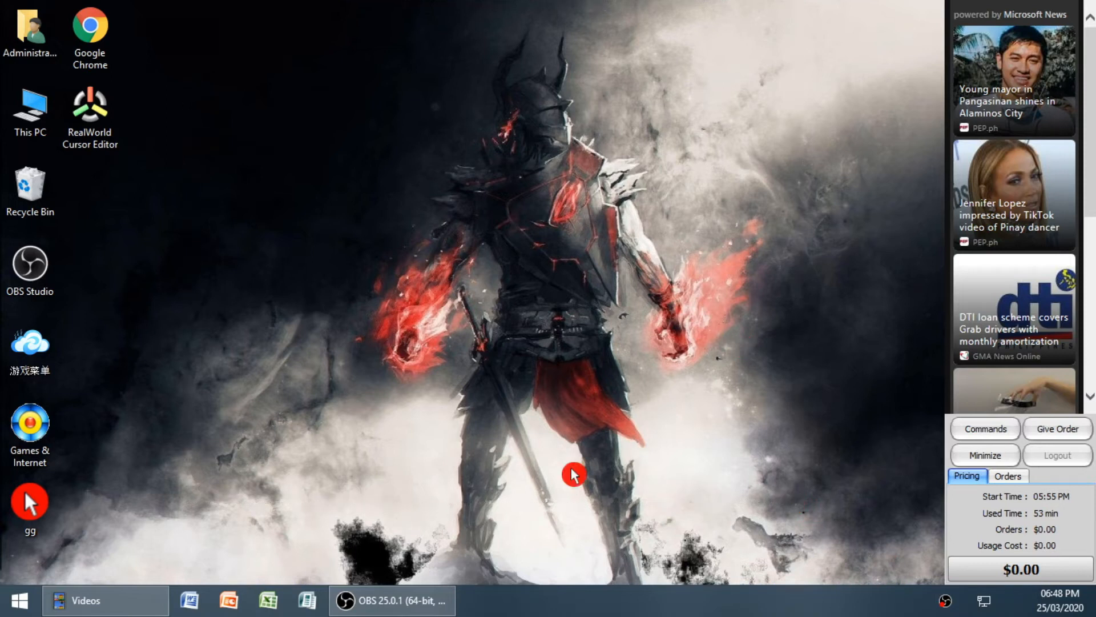
{"action": "left_click", "coordinate": [437, 602]}
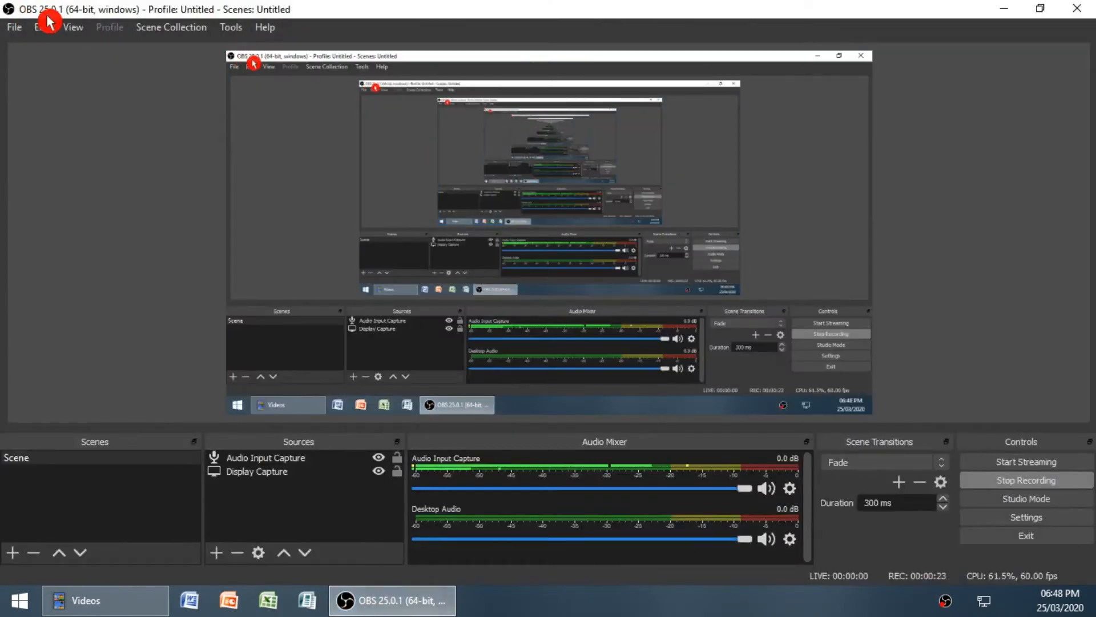
{"action": "left_click", "coordinate": [394, 601]}
{"action": "right_click", "coordinate": [414, 144]}
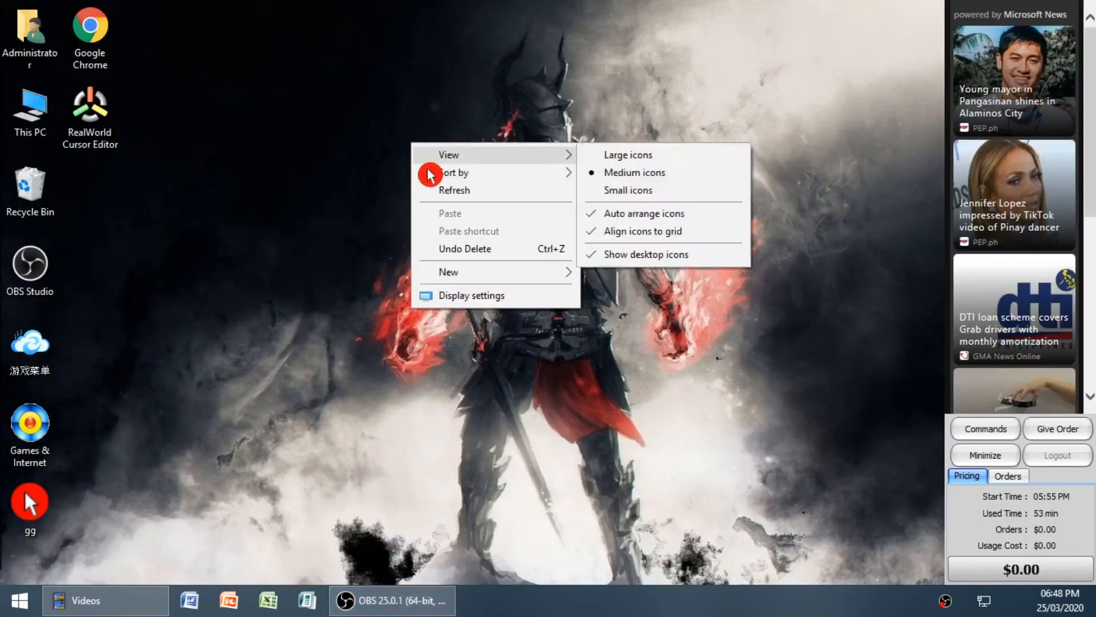
{"action": "left_click", "coordinate": [451, 190]}
{"action": "right_click", "coordinate": [371, 89]}
{"action": "left_click", "coordinate": [400, 135]}
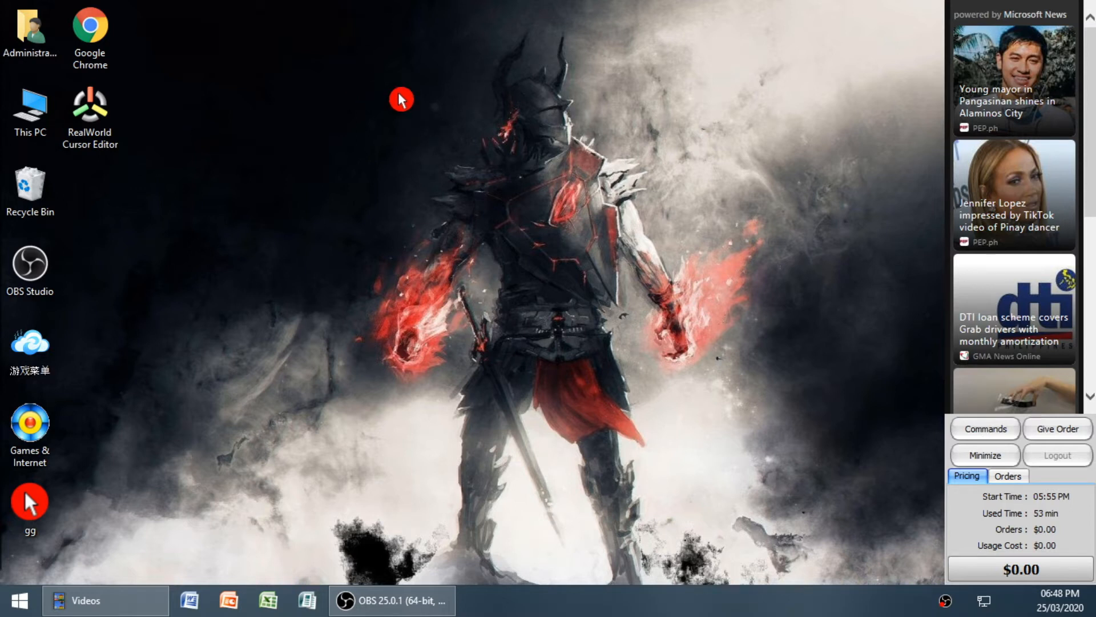
{"action": "left_click", "coordinate": [416, 599]}
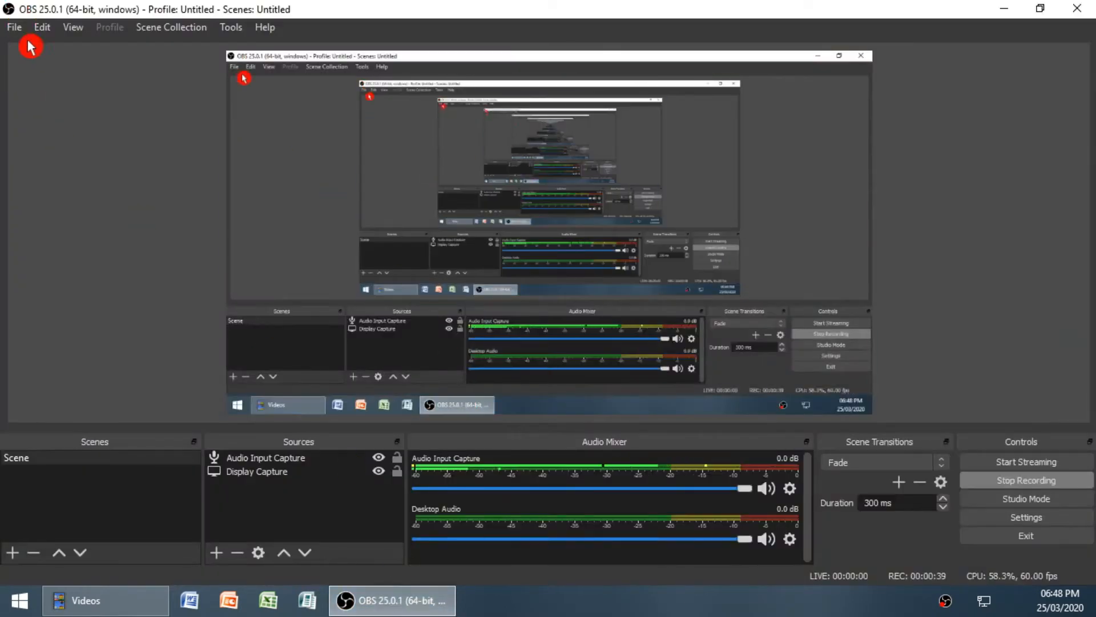
{"action": "left_click", "coordinate": [392, 599]}
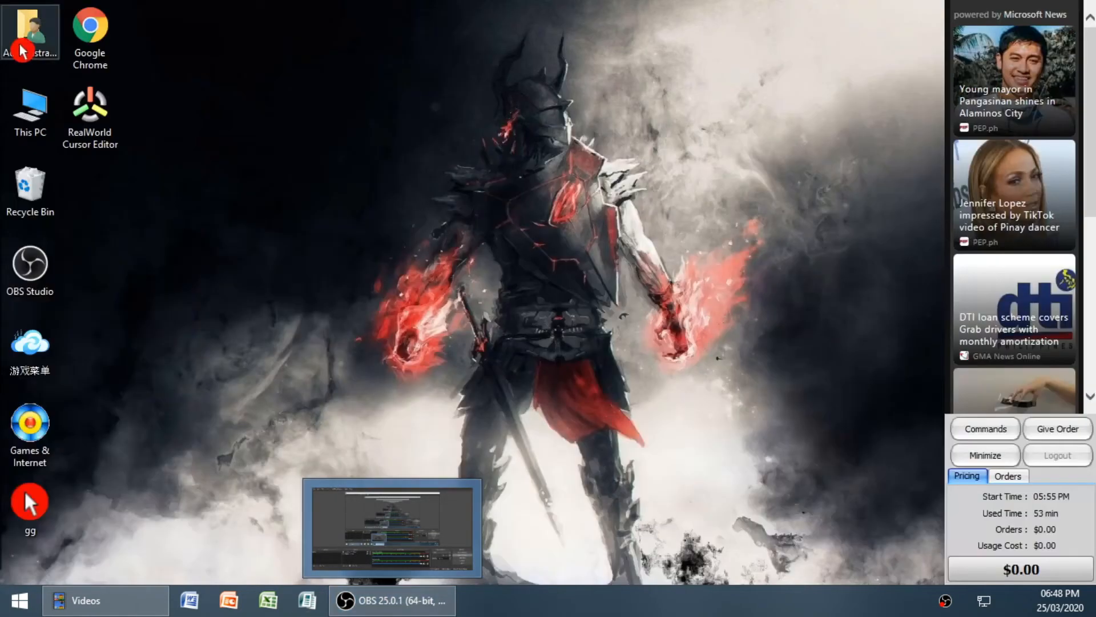
- Open Google Chrome and go to google.com
{"action": "double_click", "coordinate": [103, 38]}
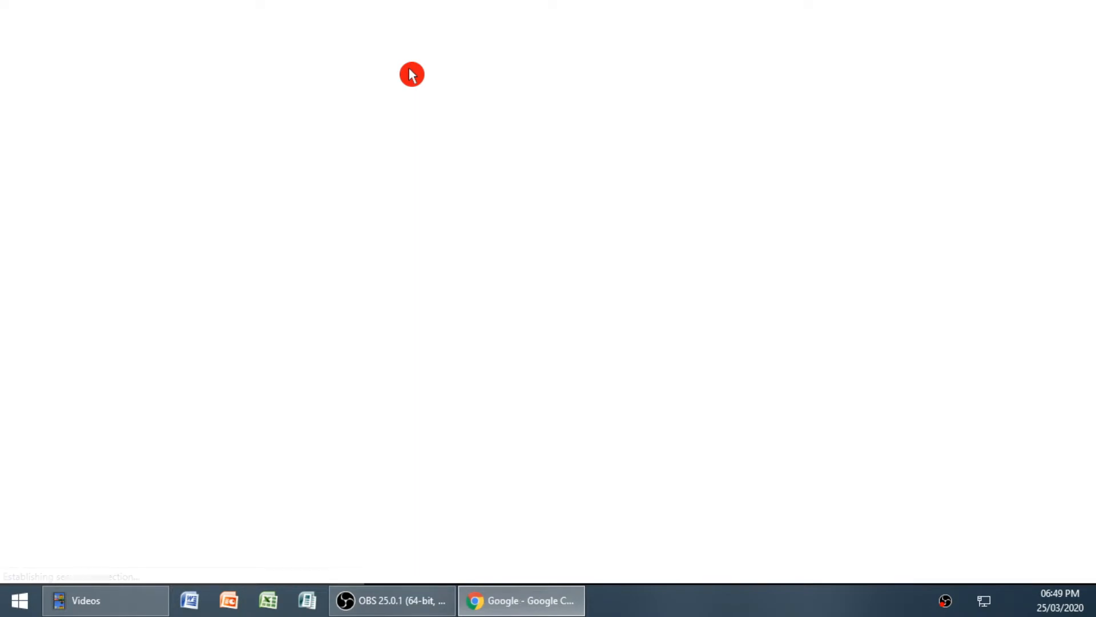
{"action": "left_click", "coordinate": [380, 331]}
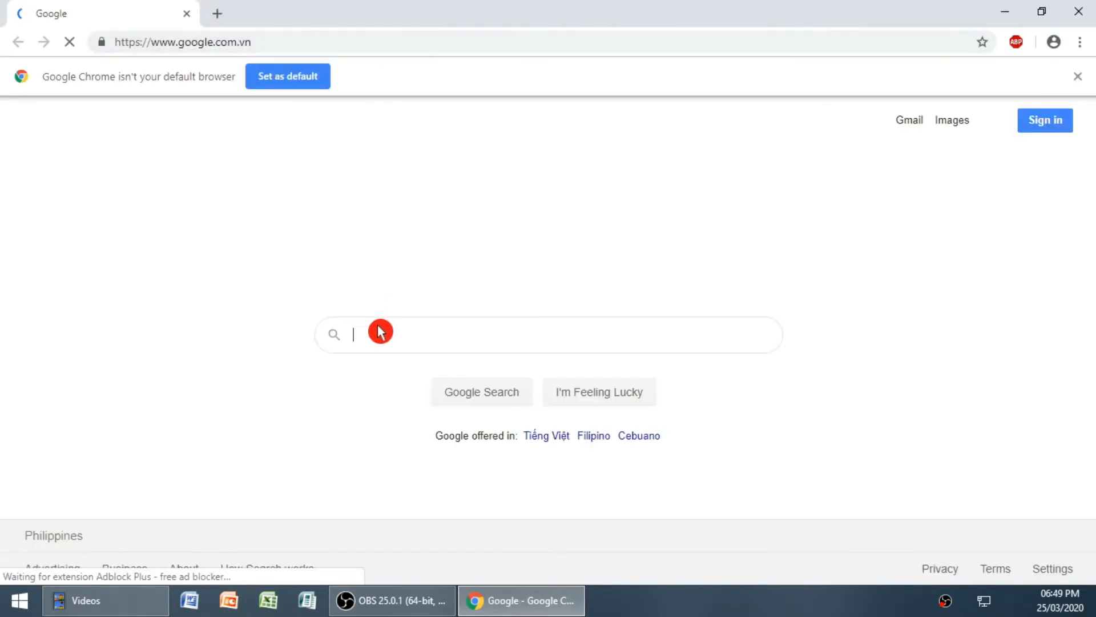
{"action": "left_click", "coordinate": [372, 334]}
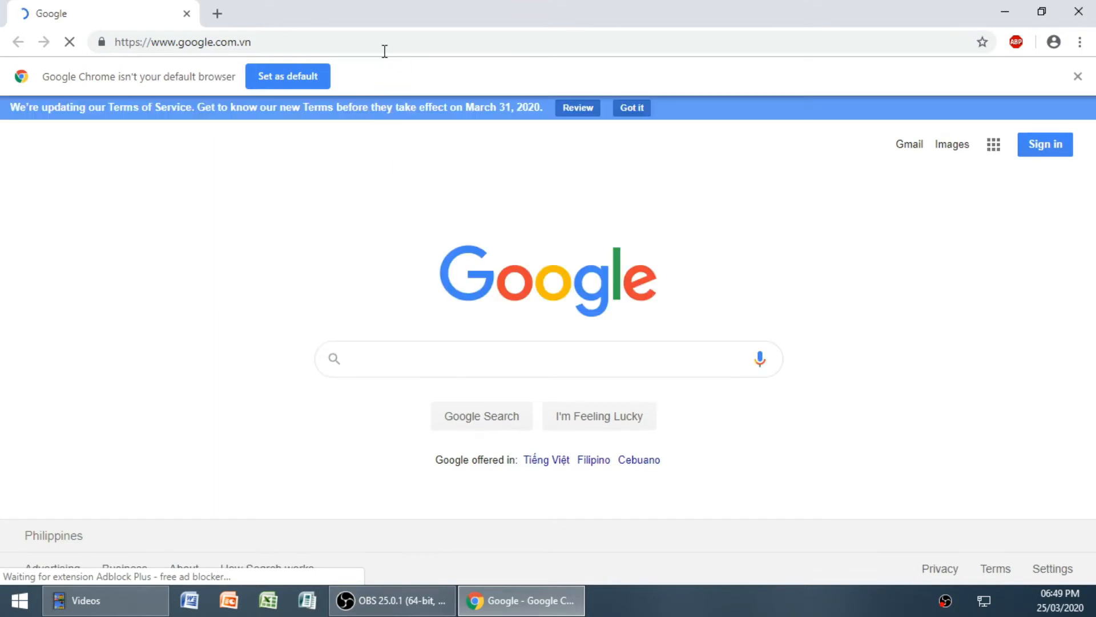
{"action": "left_click", "coordinate": [372, 36]}
{"action": "type", "text": "google.co"}
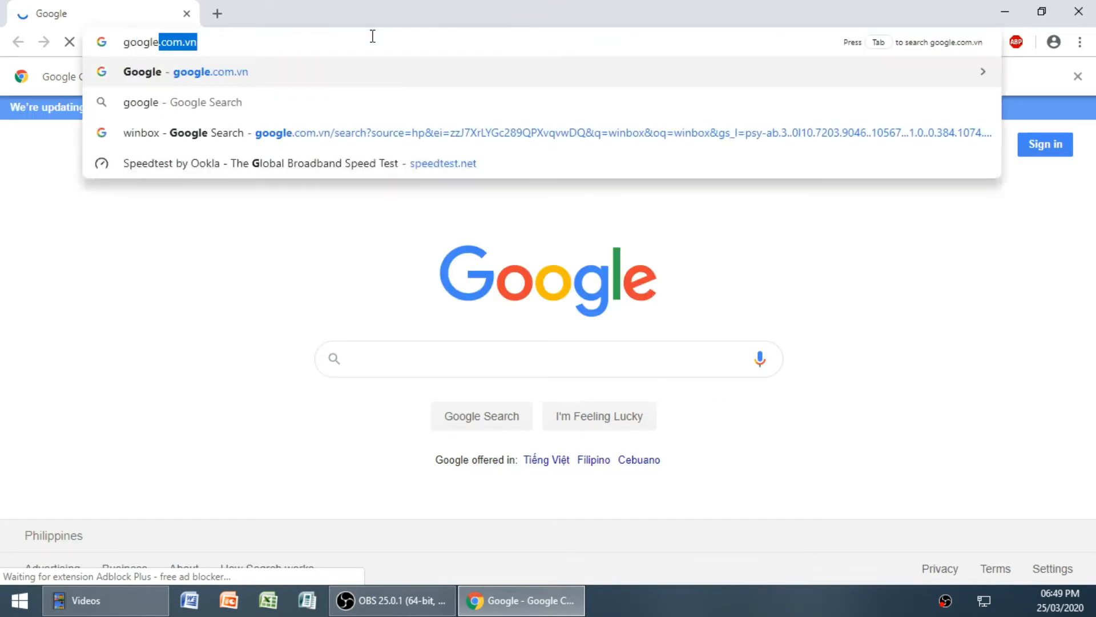
{"action": "type", "text": "m"}
{"action": "key", "text": "Return"}
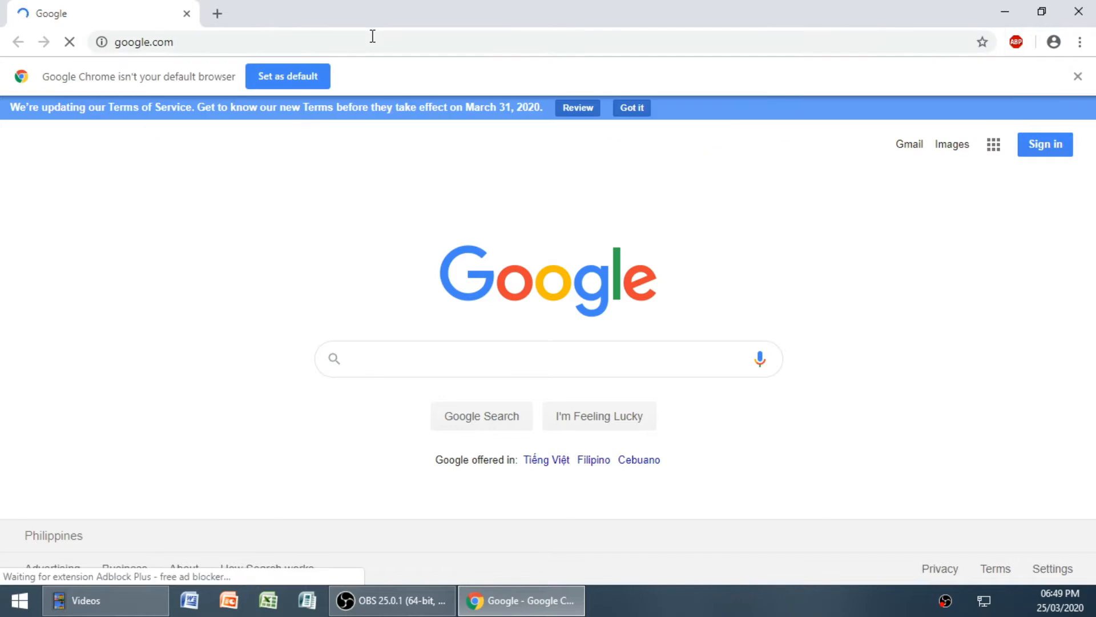
- Search Google for "obs" and open the official OBS: Open Broadcaster Software website from the results
{"action": "left_click", "coordinate": [542, 329]}
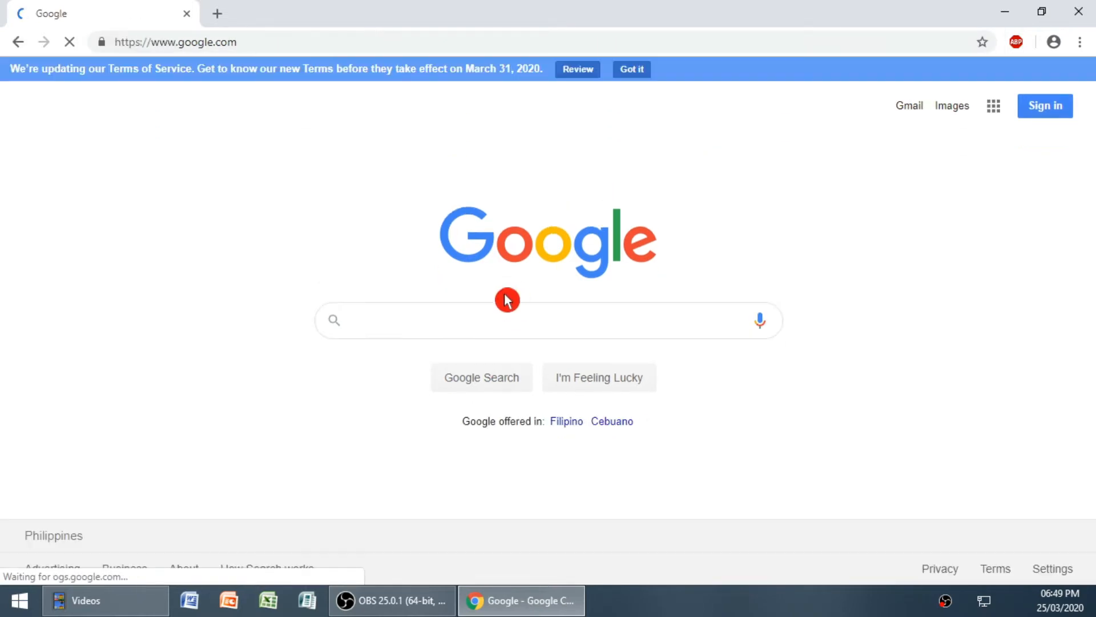
{"action": "left_click", "coordinate": [435, 318]}
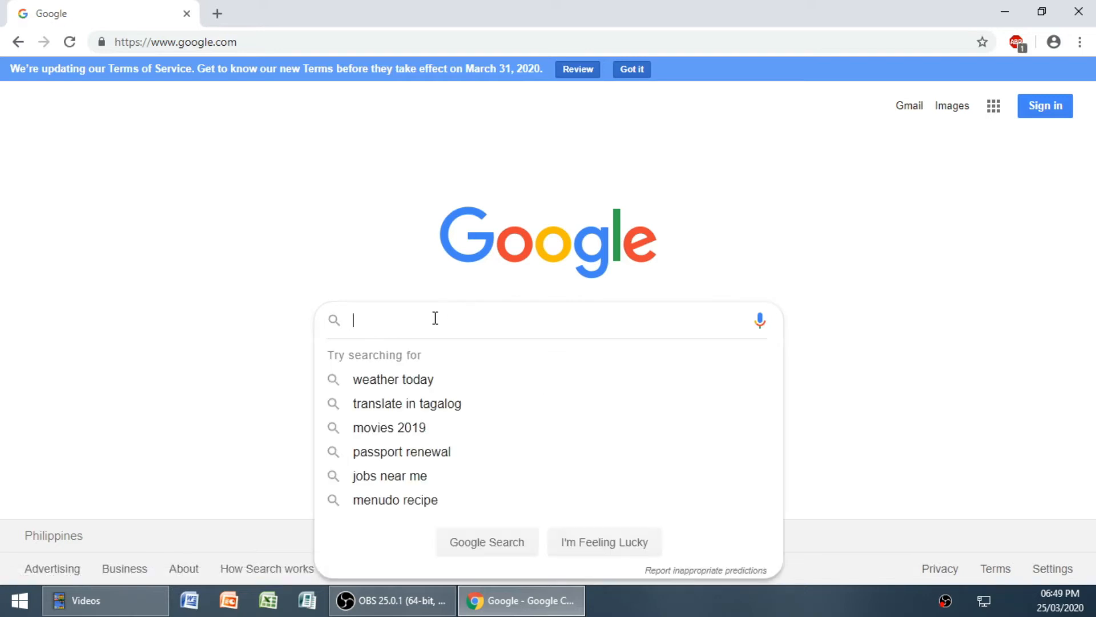
{"action": "type", "text": "obs"}
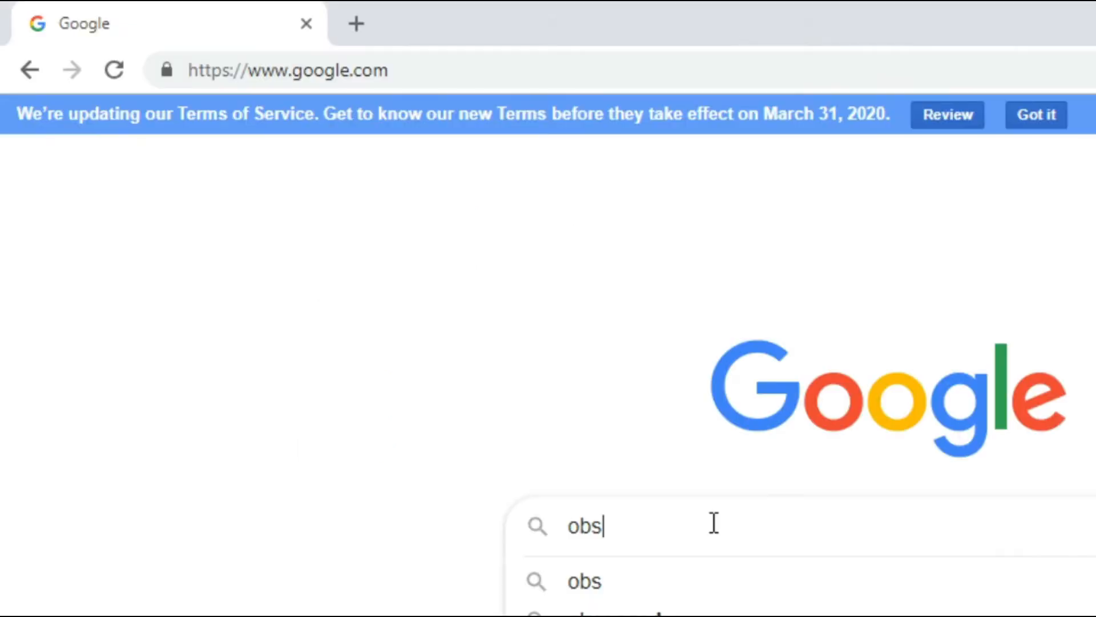
{"action": "key", "text": "Return"}
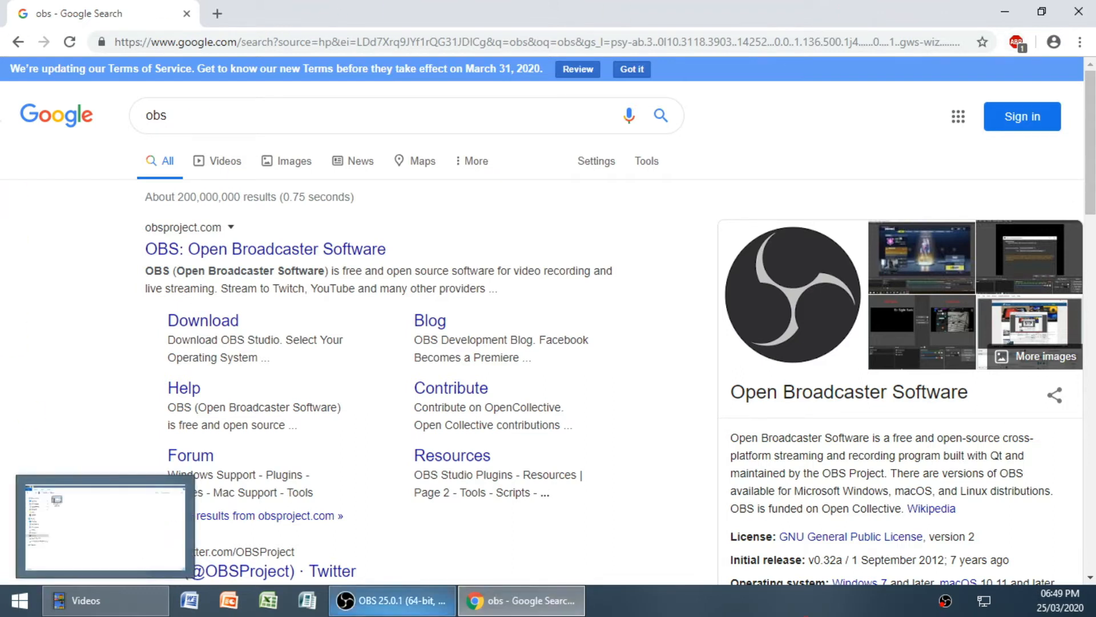
{"action": "left_click", "coordinate": [256, 257]}
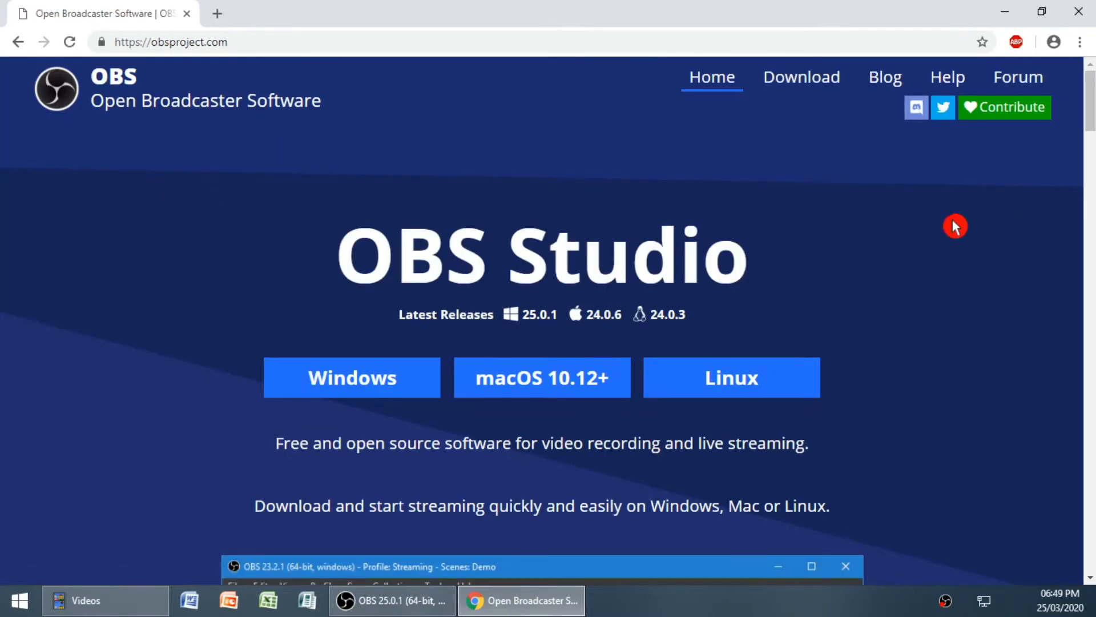
- Download the Windows installer of OBS Studio 25.0.1 from the OBS home page
{"action": "scroll", "coordinate": [990, 273], "scroll_direction": "down", "scroll_amount": 2}
{"action": "scroll", "coordinate": [1016, 312], "scroll_direction": "up", "scroll_amount": 2}
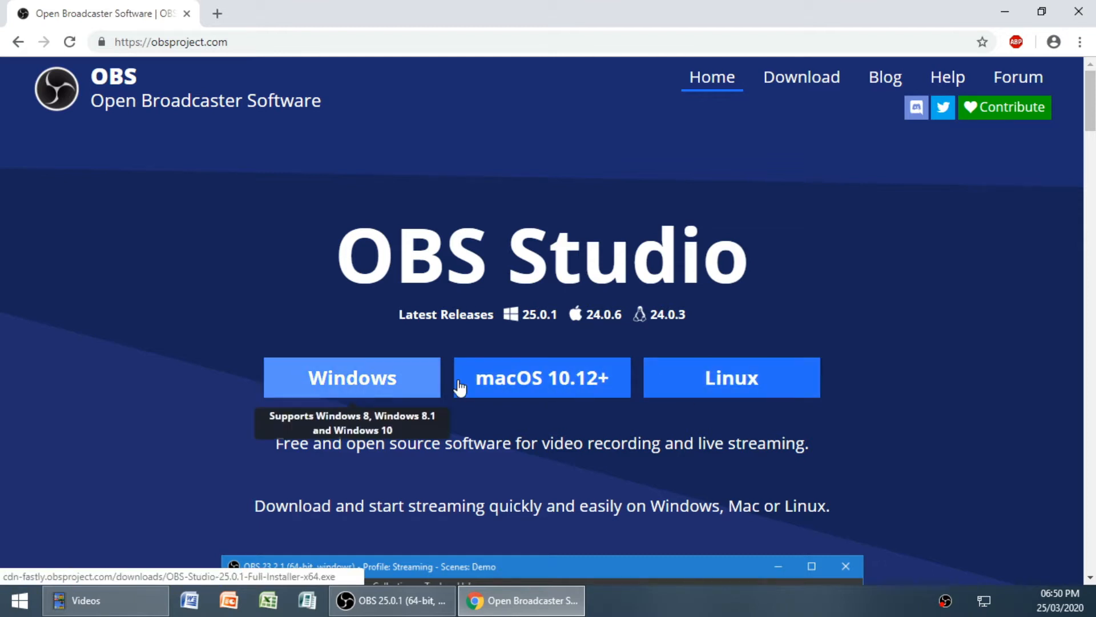
{"action": "scroll", "coordinate": [945, 351], "scroll_direction": "down", "scroll_amount": 2}
{"action": "scroll", "coordinate": [1090, 141], "scroll_direction": "up", "scroll_amount": 2}
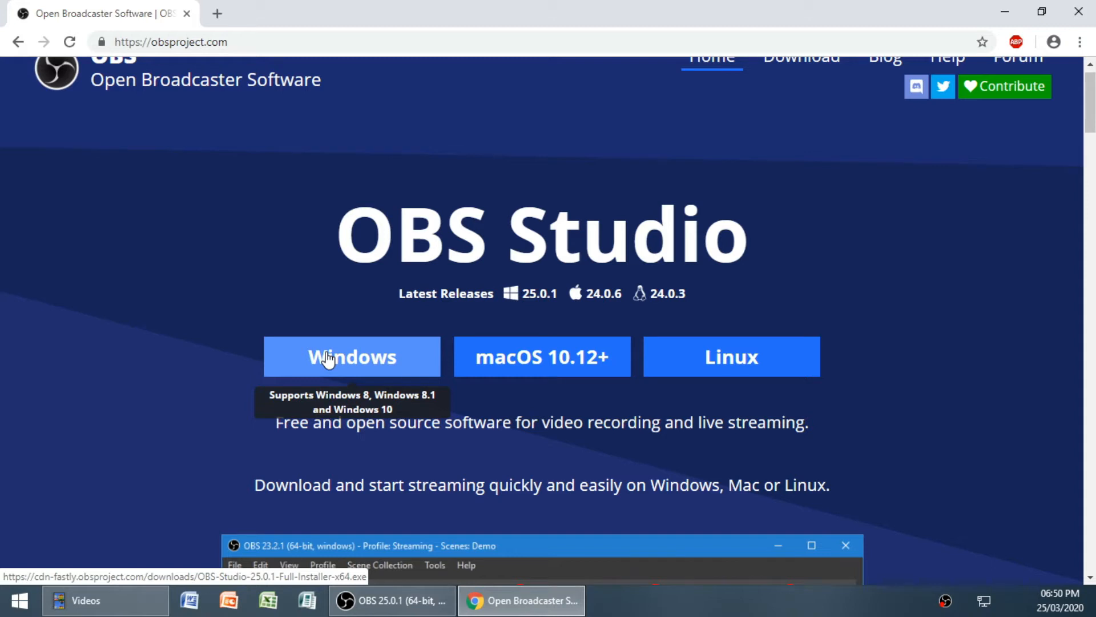
{"action": "left_click", "coordinate": [328, 359]}
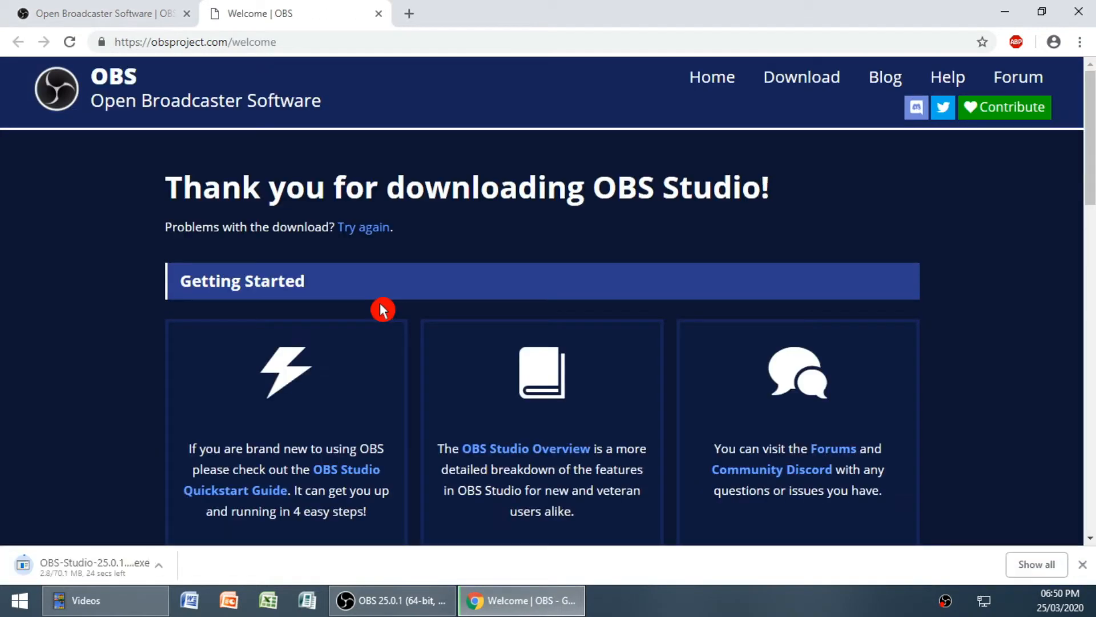
- Open the browser's download history and show the downloaded OBS-Studio-25.0.1-Full-Installer-x64 (1).exe in its folder, with the folder window maximized
{"action": "scroll", "coordinate": [383, 309], "scroll_direction": "down", "scroll_amount": 8}
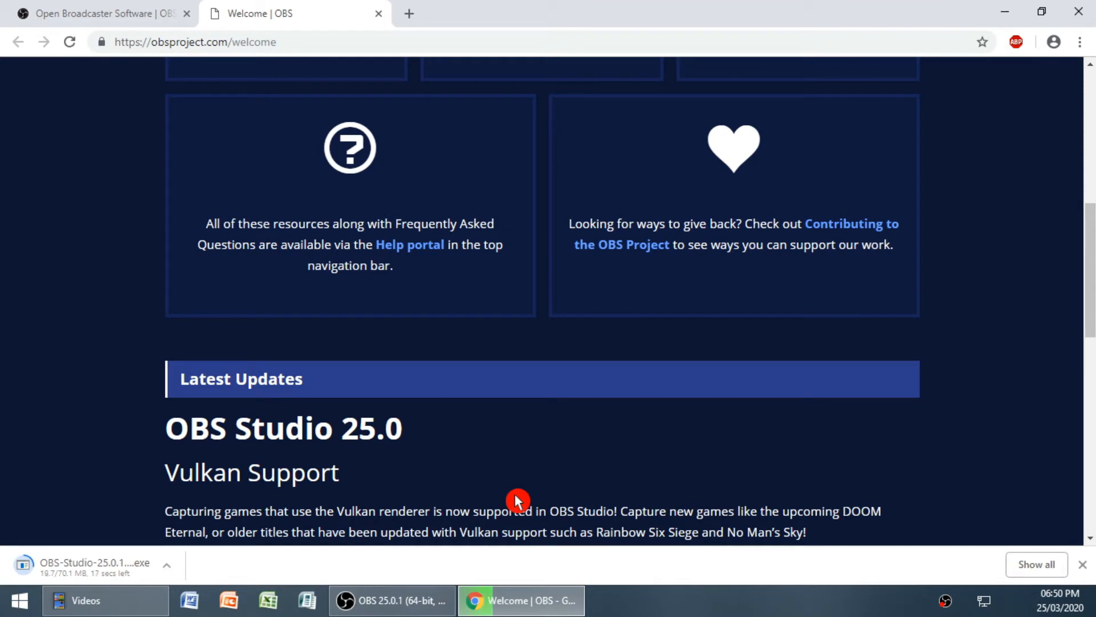
{"action": "key", "text": "ctrl+j"}
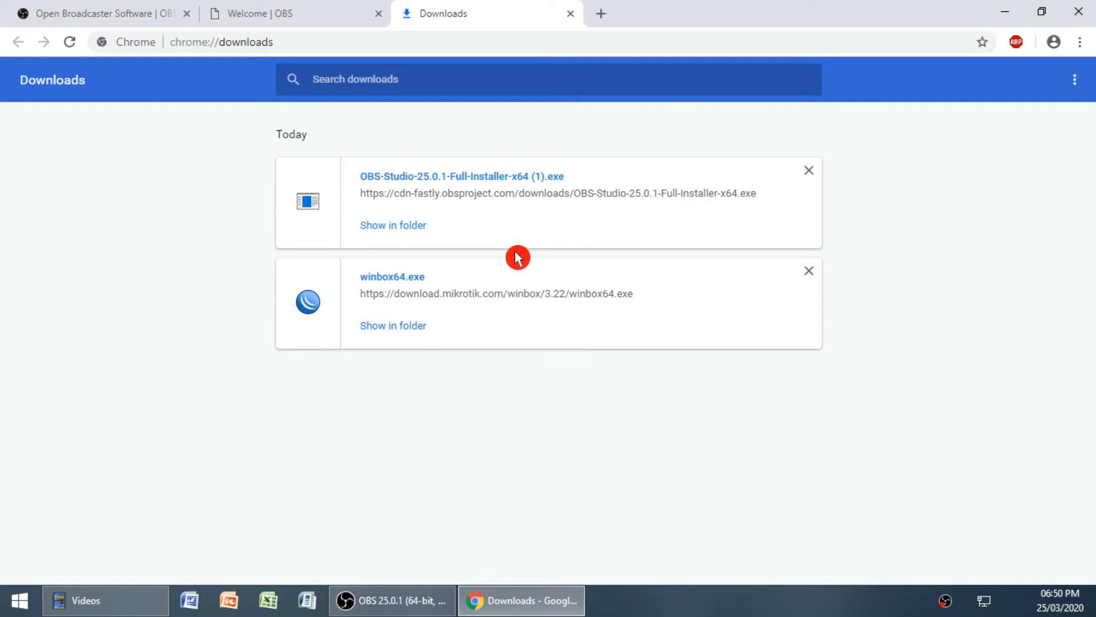
{"action": "left_click", "coordinate": [394, 228]}
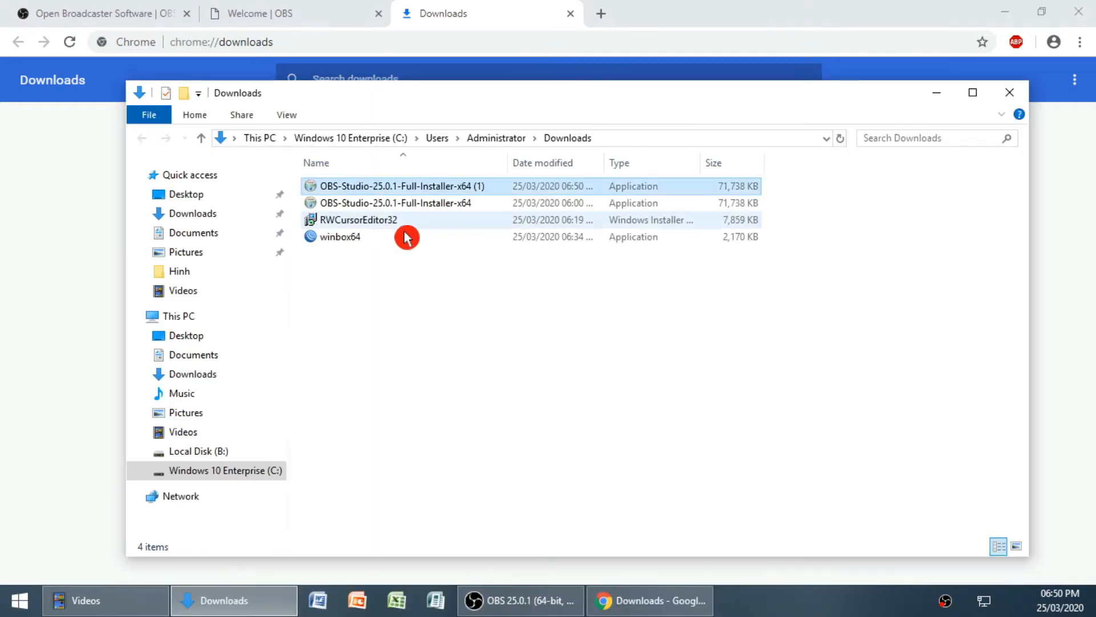
{"action": "double_click", "coordinate": [611, 104]}
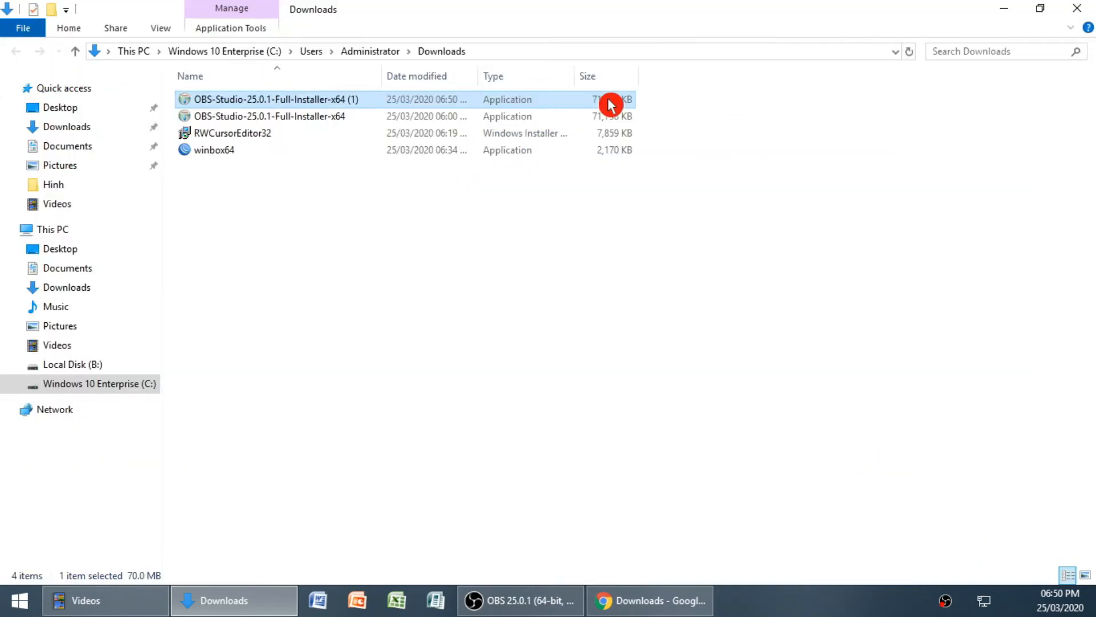
- Try to install OBS Studio 25.0.1 by running the OBS-Studio-25.0.1-Full-Installer-x64 (1) file and continuing past the welcome page
{"action": "double_click", "coordinate": [372, 103]}
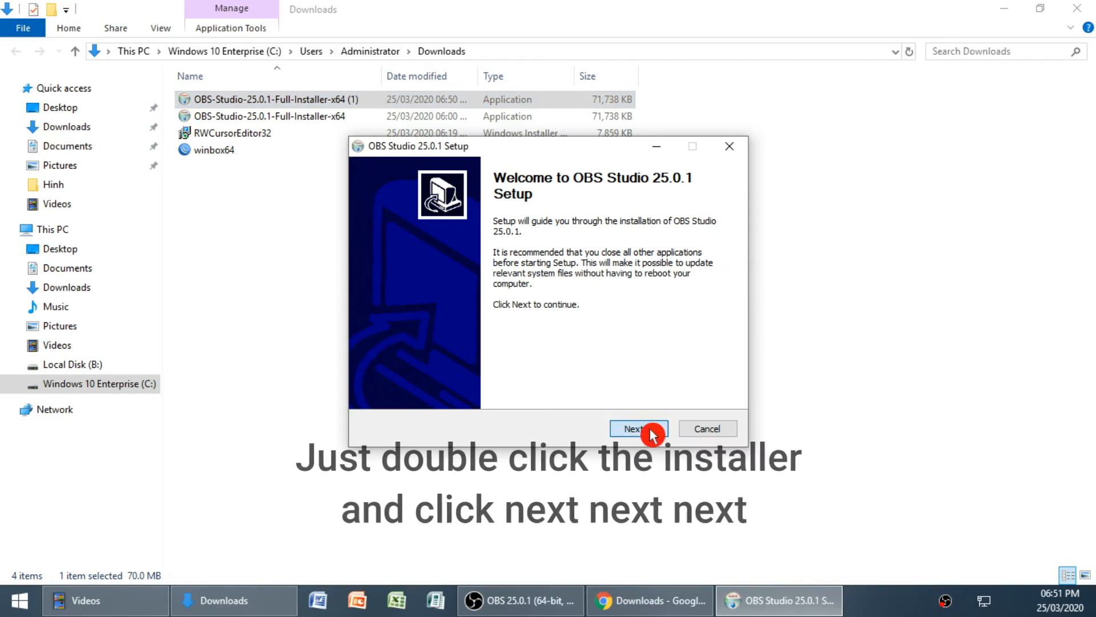
{"action": "left_click", "coordinate": [651, 433]}
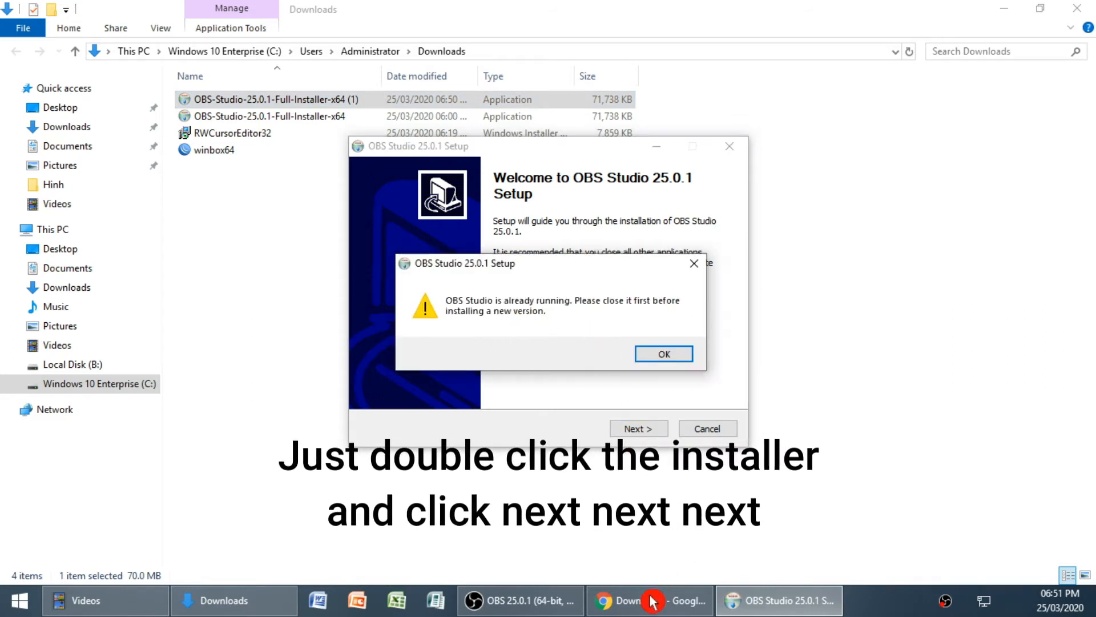
{"action": "left_click", "coordinate": [536, 604]}
{"action": "left_click", "coordinate": [519, 603]}
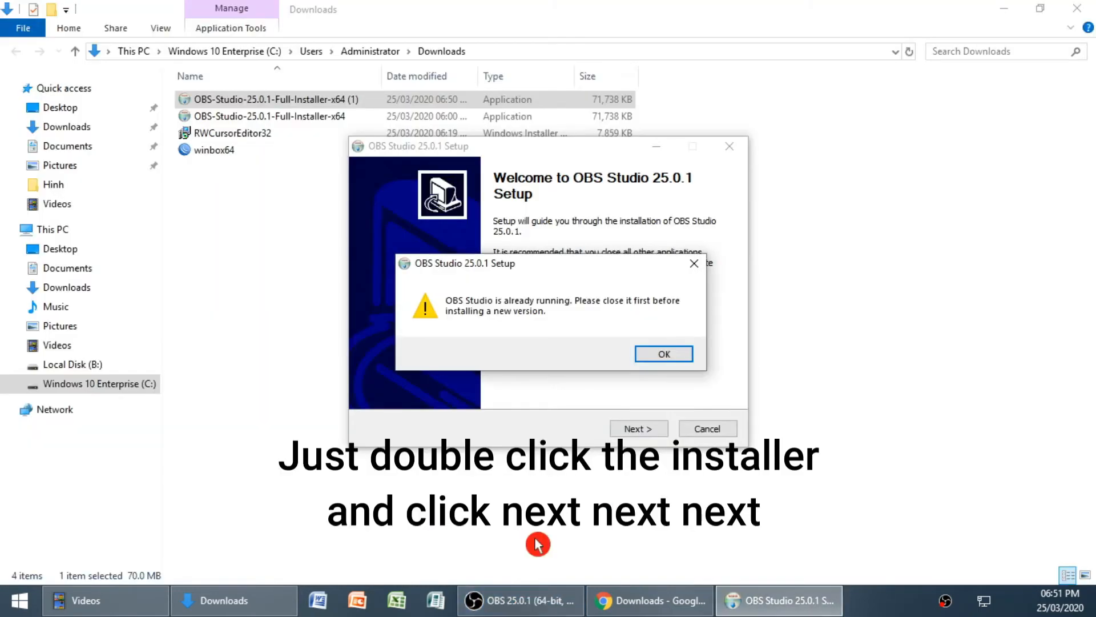
{"action": "left_click_drag", "start_coordinate": [577, 255], "coordinate": [576, 244]}
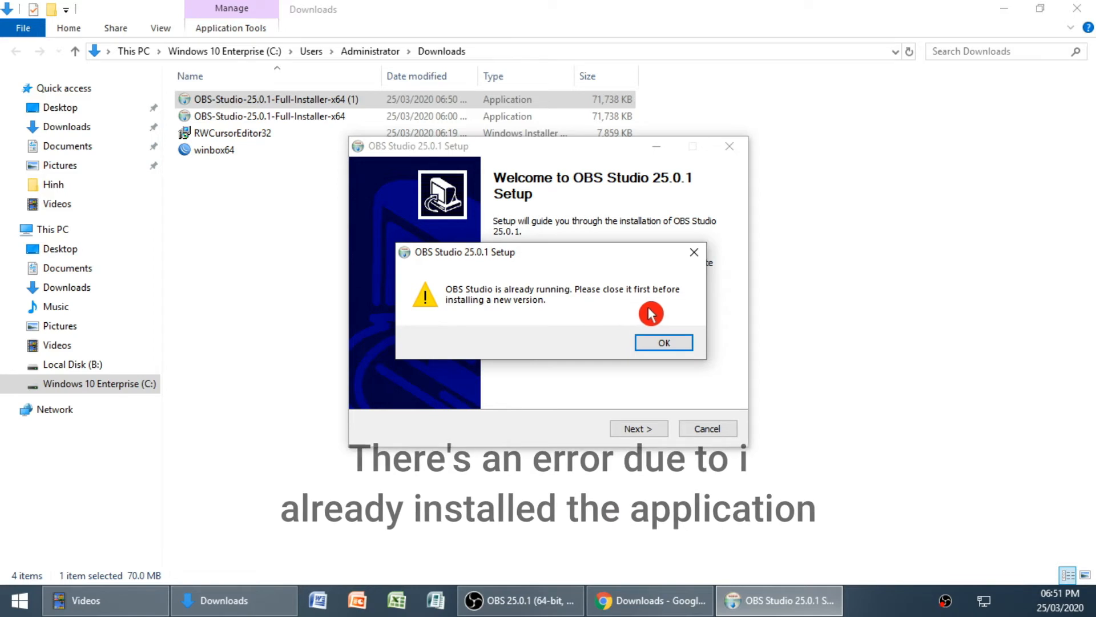
{"action": "left_click", "coordinate": [665, 340]}
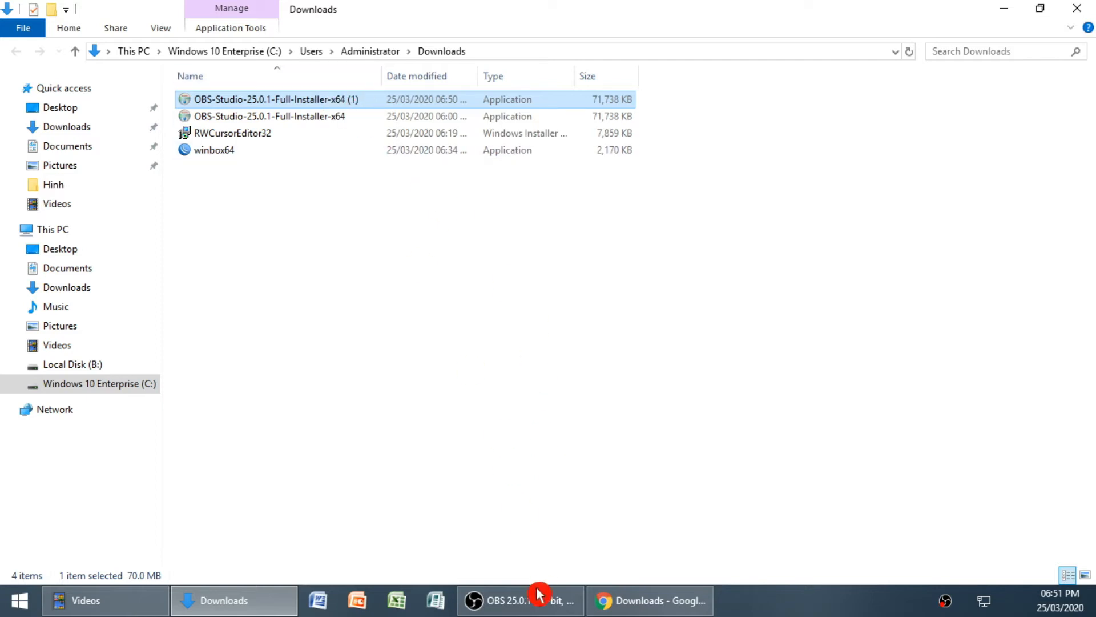
- Switch to OBS Studio and examine the Display Capture and Audio Input Capture entries among the scene's sources
{"action": "mouse_move", "coordinate": [531, 601]}
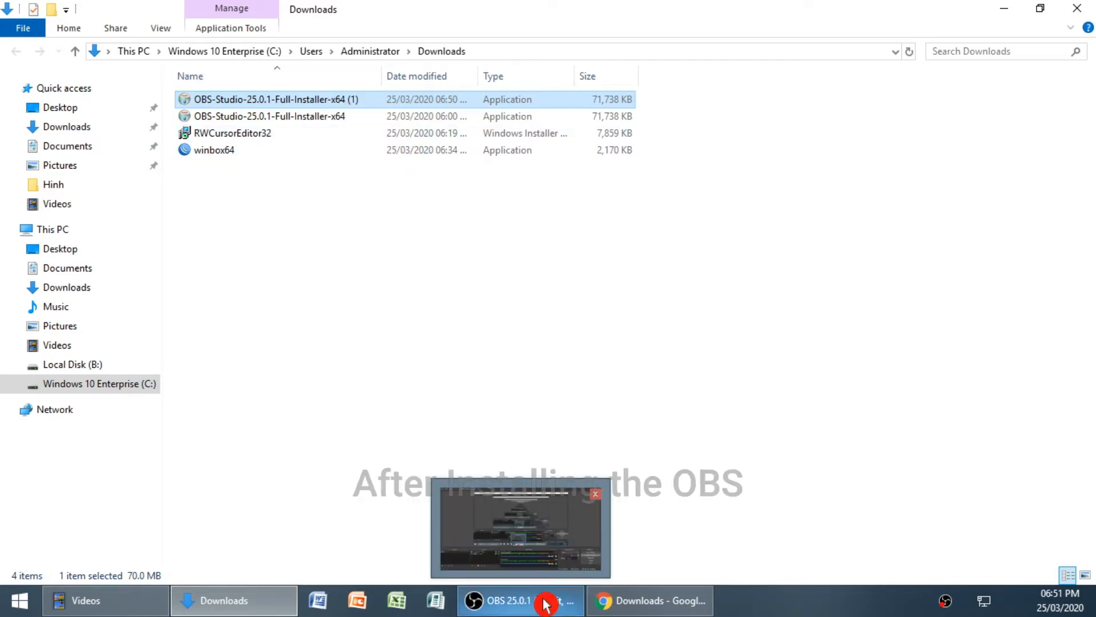
{"action": "left_click", "coordinate": [534, 603]}
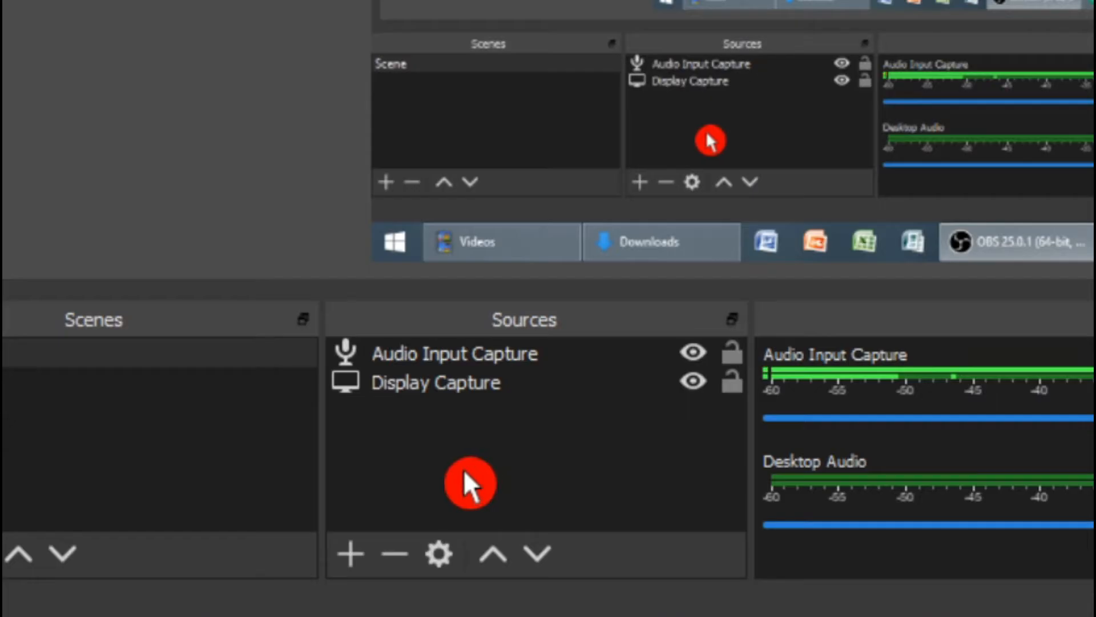
{"action": "left_click", "coordinate": [279, 473]}
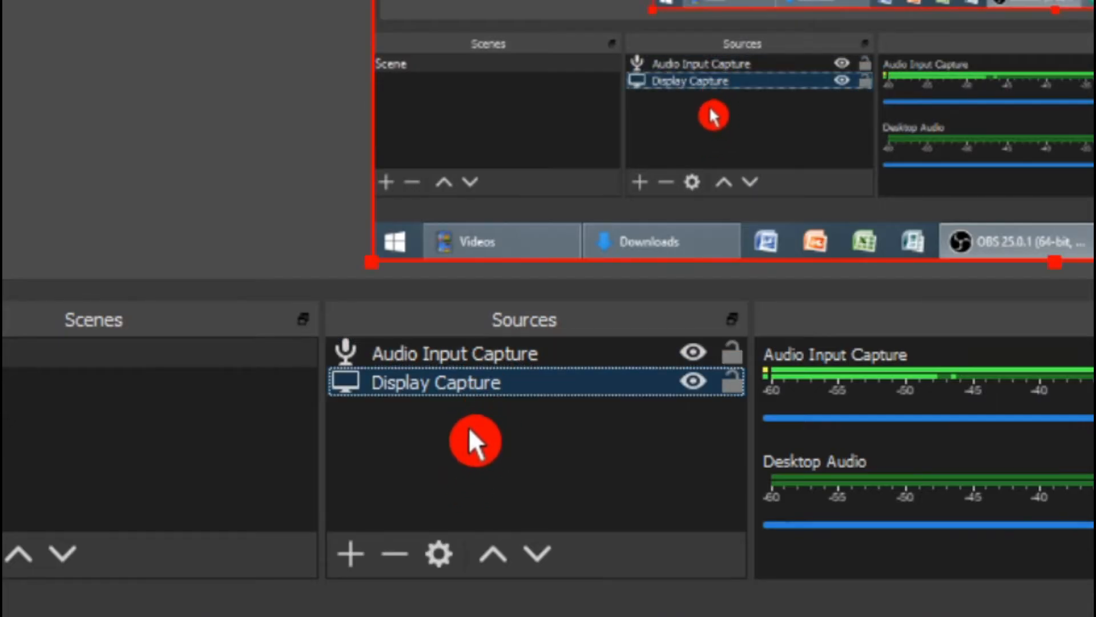
{"action": "left_click", "coordinate": [488, 430]}
{"action": "key", "text": "Up"}
{"action": "key", "text": "Down"}
{"action": "key", "text": "Up"}
{"action": "key", "text": "Down"}
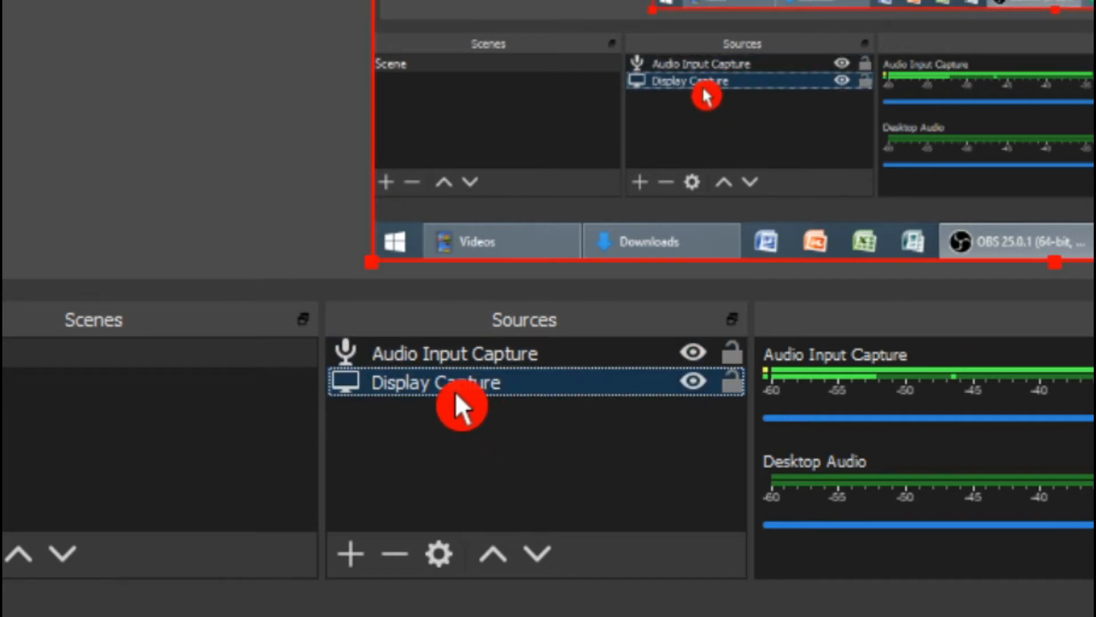
{"action": "key", "text": "Up"}
{"action": "key", "text": "Down"}
{"action": "key", "text": "Up"}
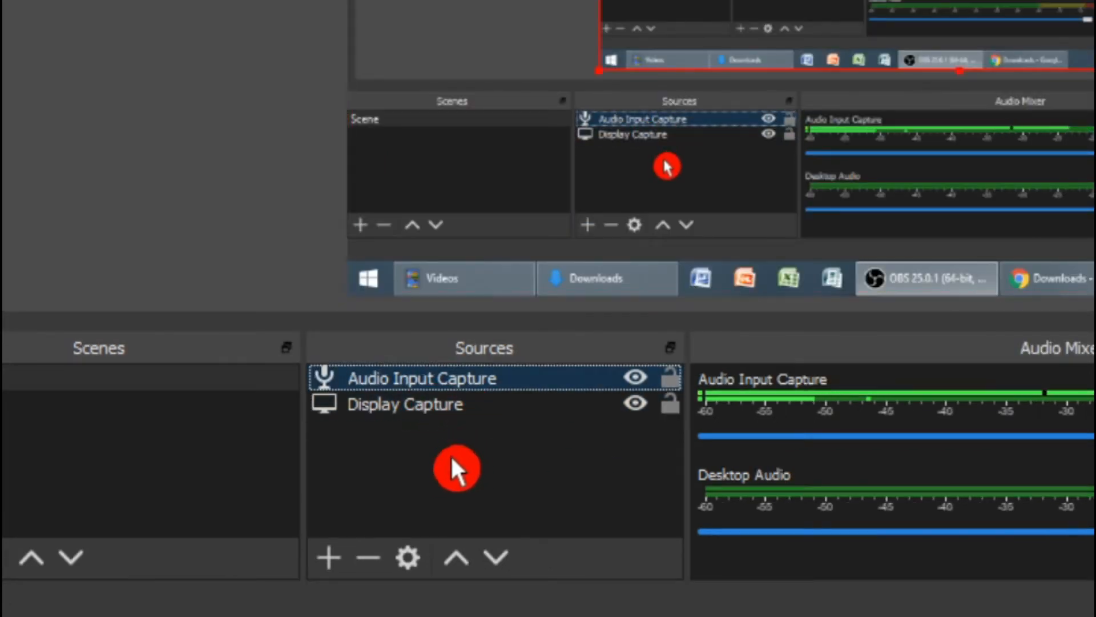
{"action": "key", "text": "Down"}
{"action": "key", "text": "Up"}
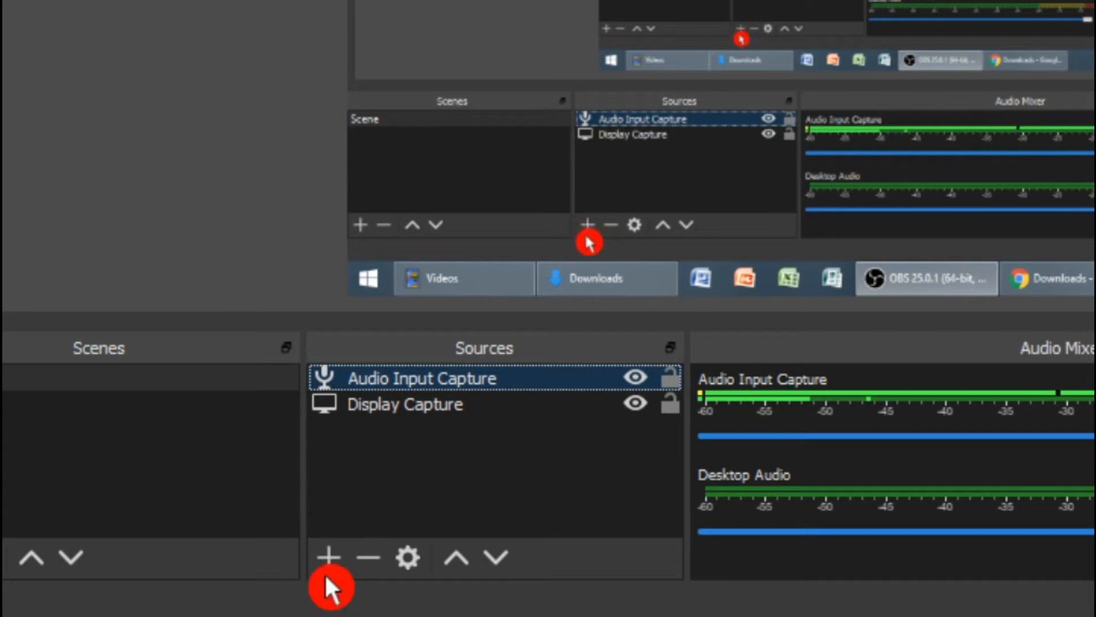
{"action": "key", "text": "ctrl"}
{"action": "key", "text": "ctrl"}
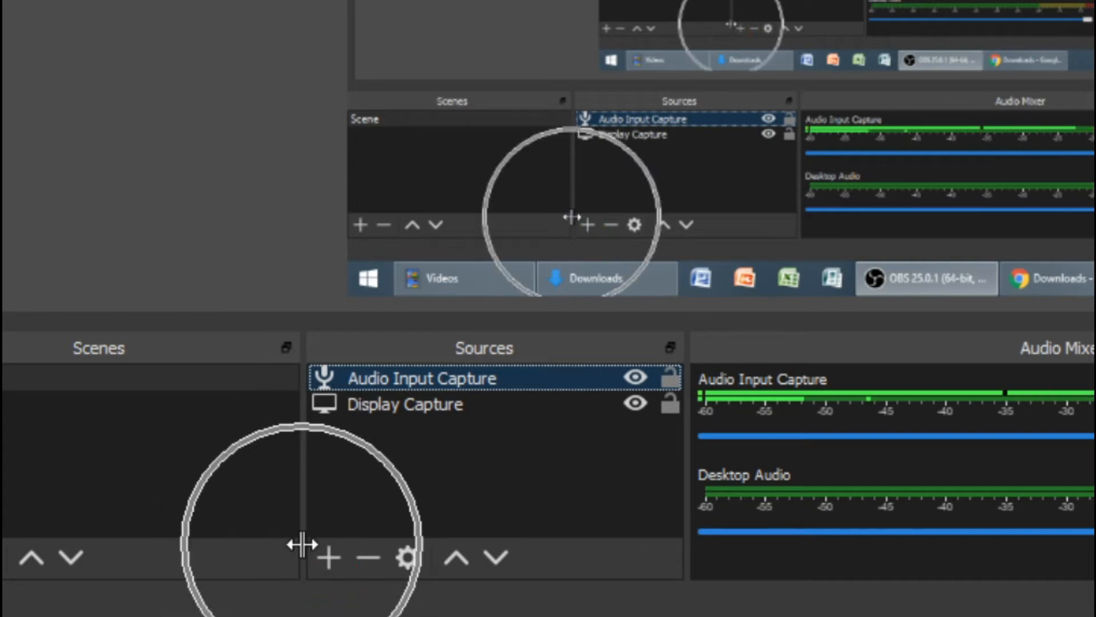
- Try to add another new Display Capture source to the scene, then cancel its creation
{"action": "left_click", "coordinate": [330, 557]}
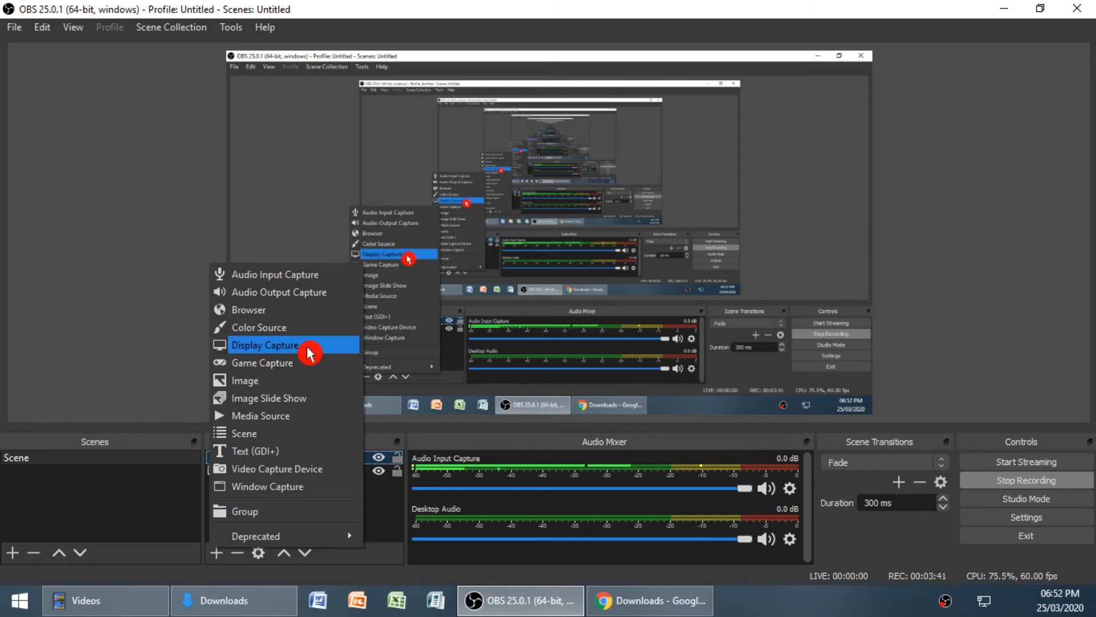
{"action": "left_click", "coordinate": [309, 348]}
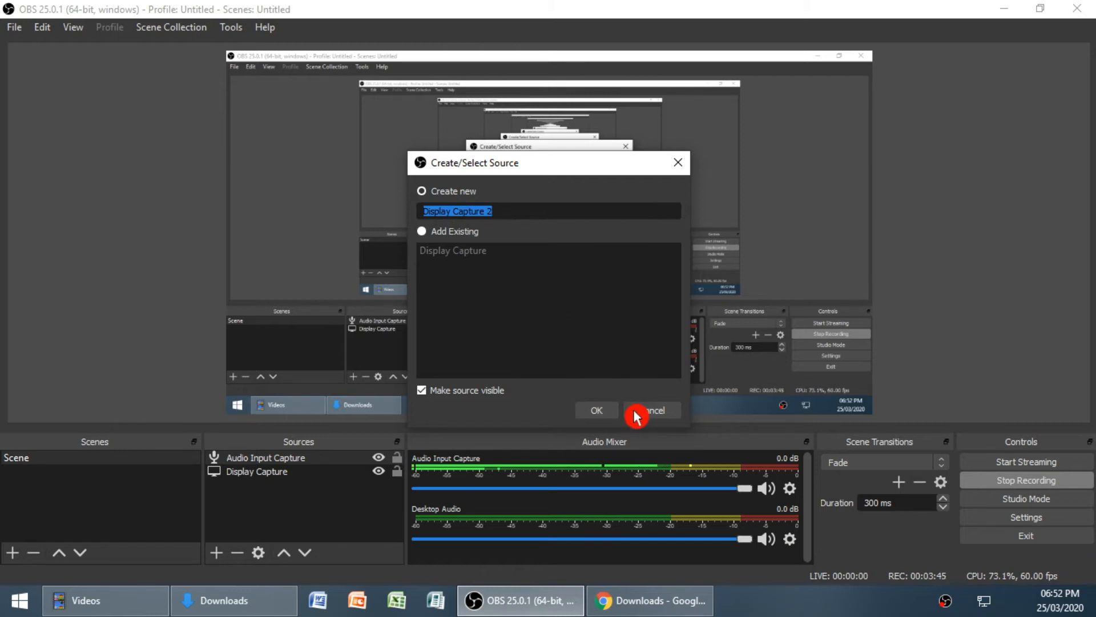
{"action": "left_click", "coordinate": [675, 412]}
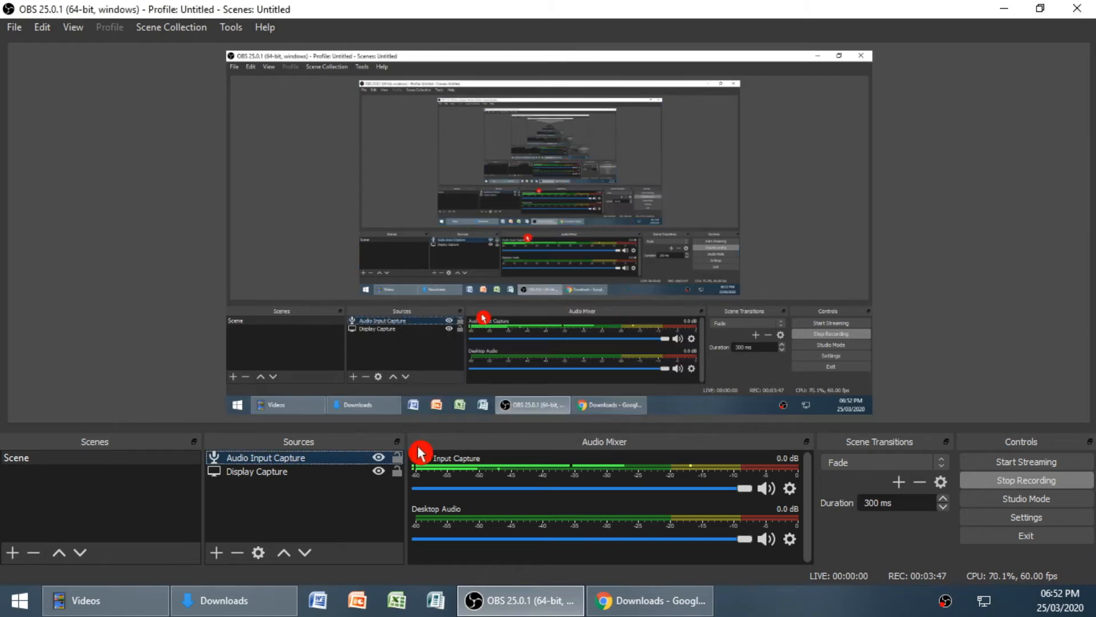
- Review the existing Display Capture source's properties for the captured display and the cursor option, and accept them
{"action": "left_click", "coordinate": [254, 474]}
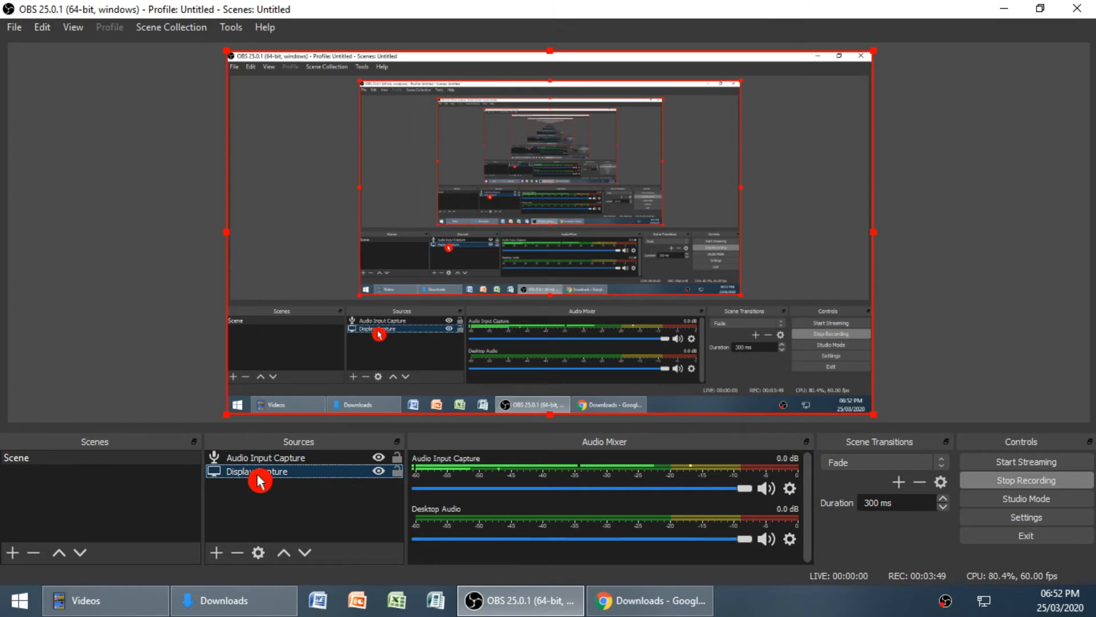
{"action": "double_click", "coordinate": [254, 474]}
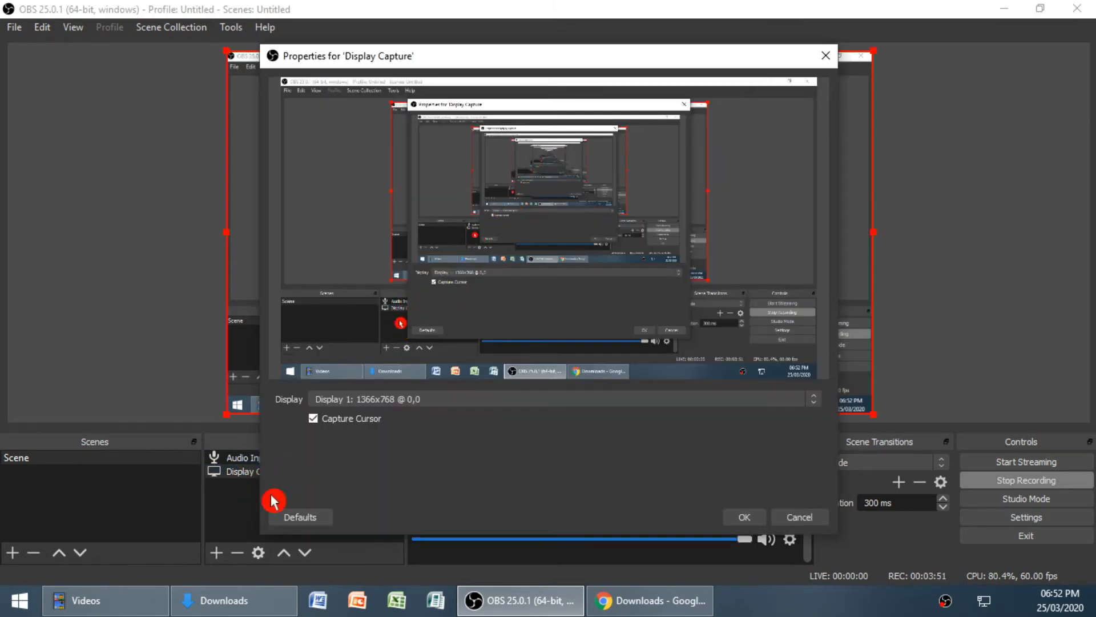
{"action": "left_click", "coordinate": [745, 516]}
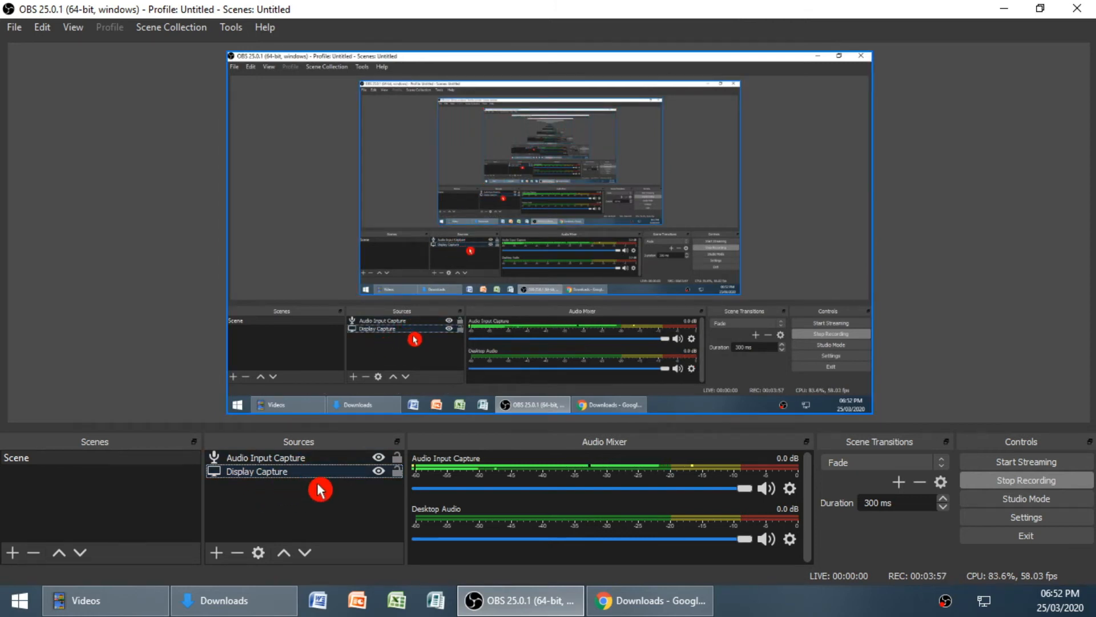
- Look through the source types available for the scene and check the Audio Input Capture and Display Capture entries
{"action": "key", "text": "Up"}
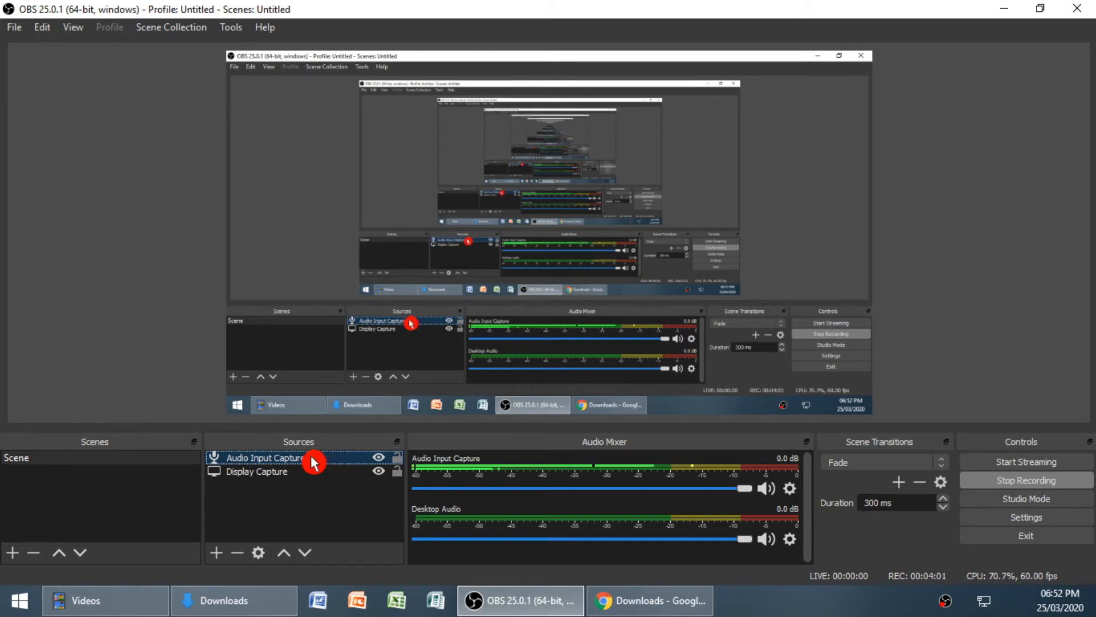
{"action": "left_click", "coordinate": [216, 552]}
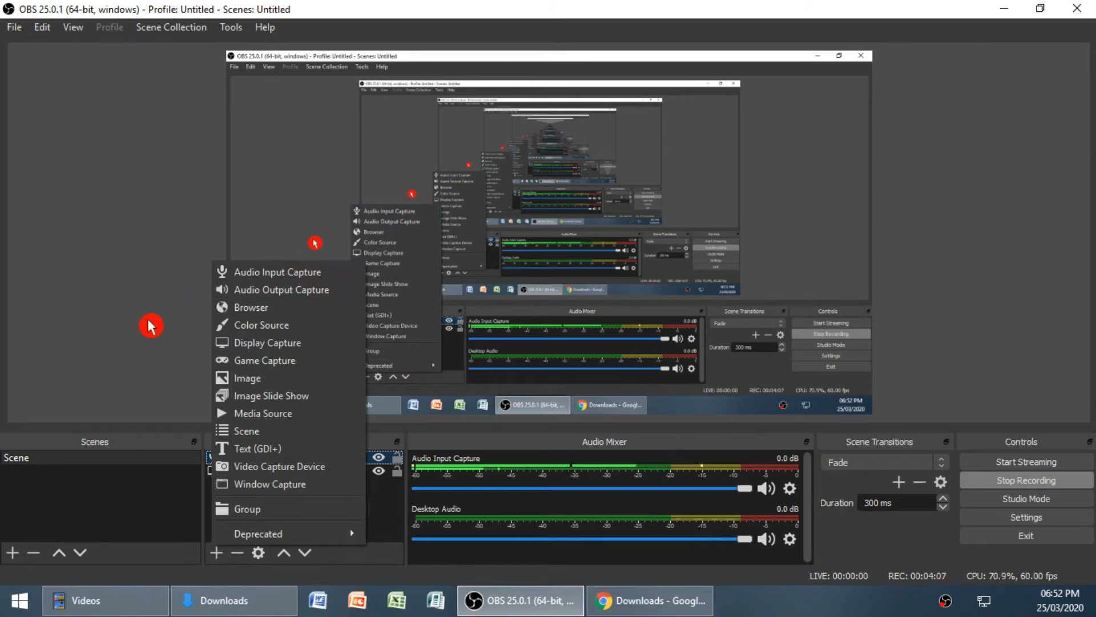
{"action": "left_click", "coordinate": [393, 508]}
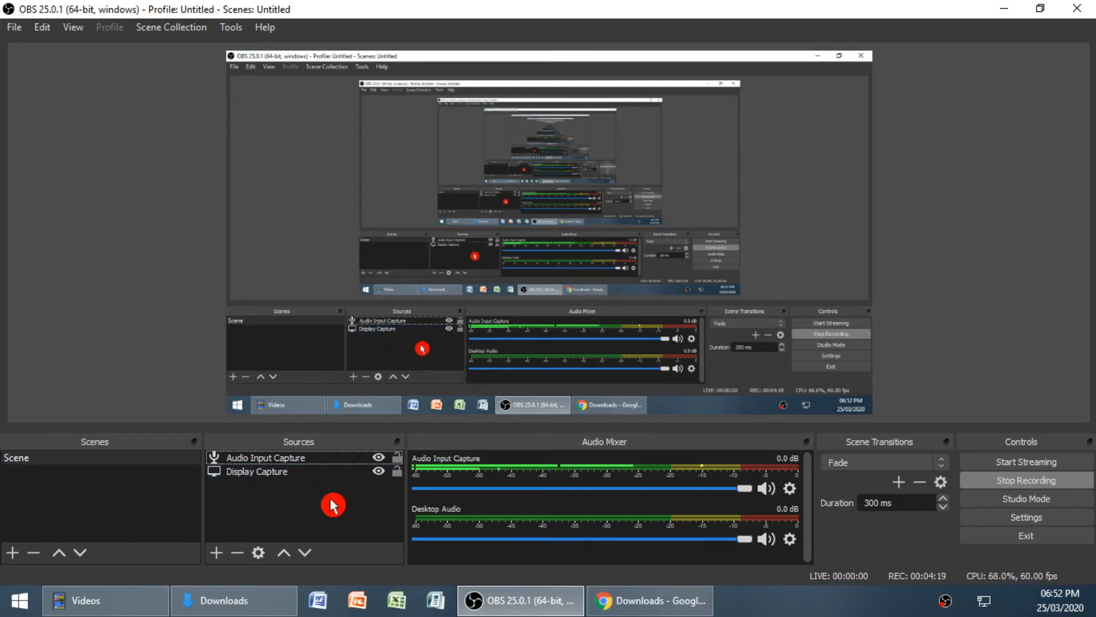
{"action": "left_click", "coordinate": [258, 472]}
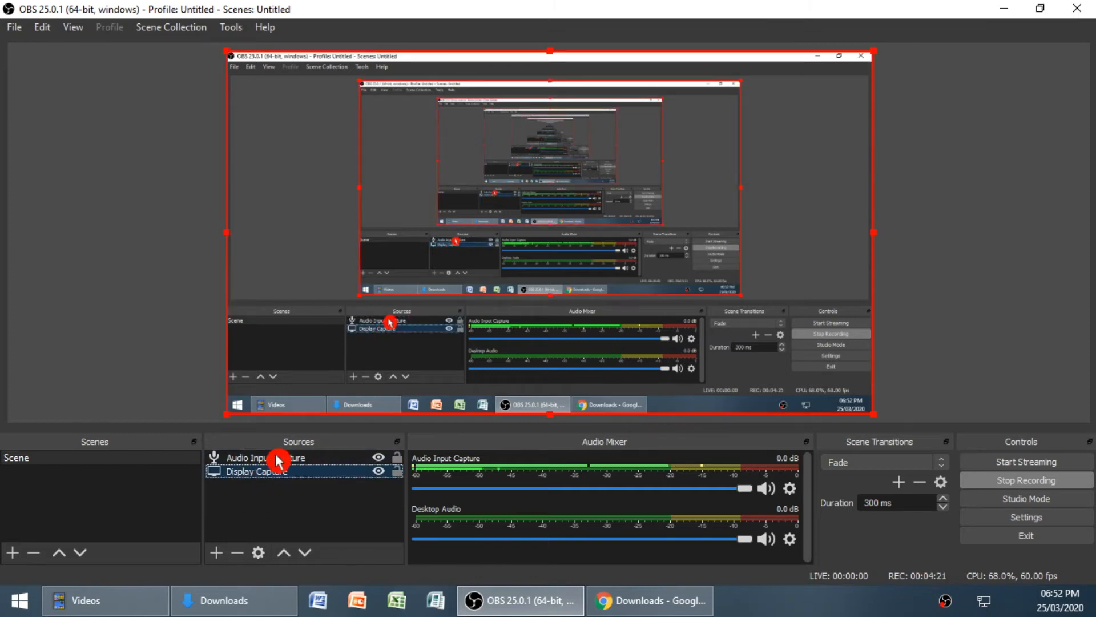
{"action": "left_click", "coordinate": [289, 458]}
{"action": "left_click", "coordinate": [276, 473]}
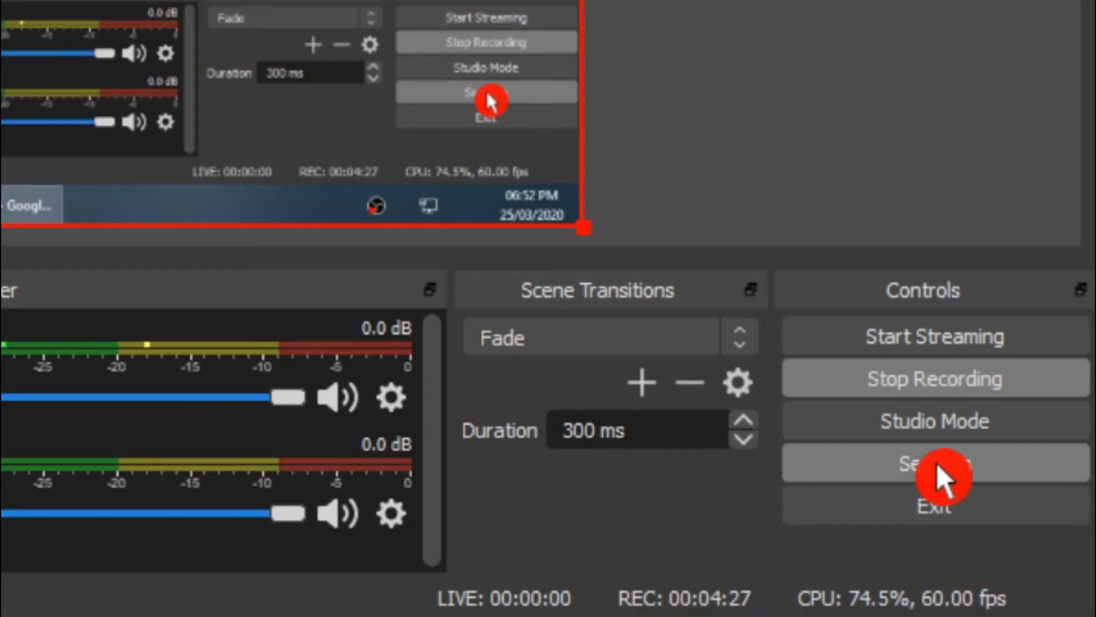
- Open the program settings and review the General options and the Stream service options
{"action": "left_click", "coordinate": [999, 465]}
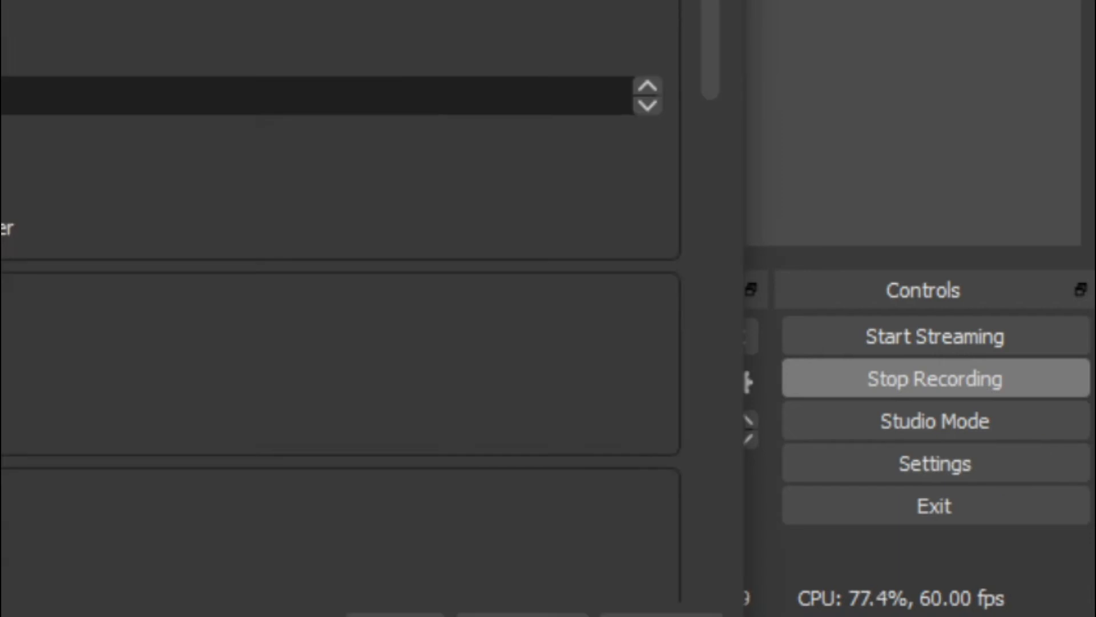
{"action": "key", "text": "Escape"}
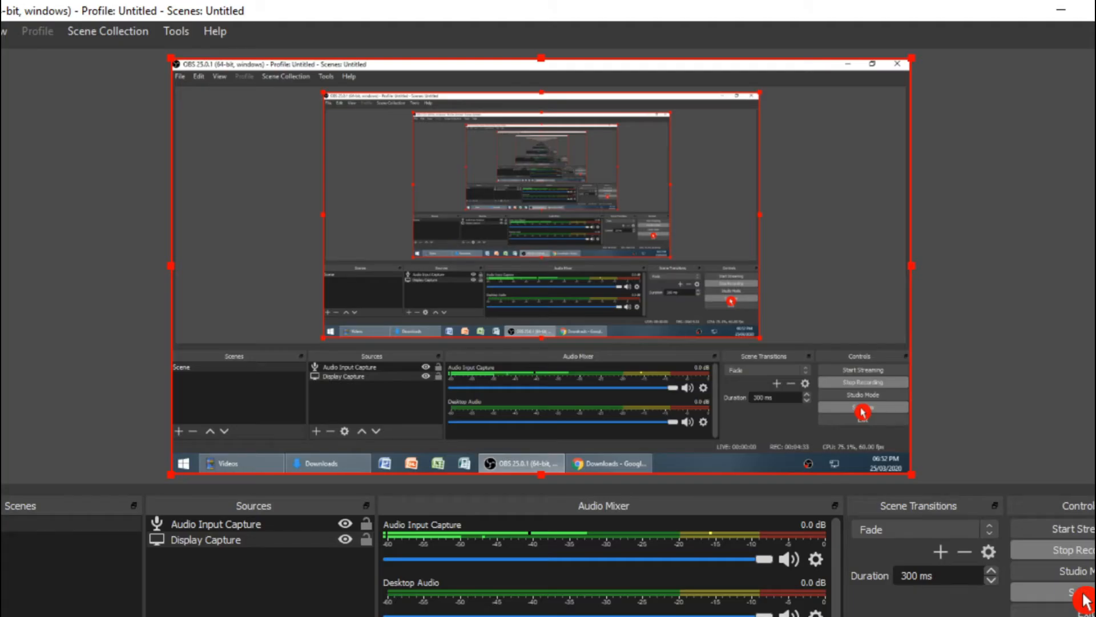
{"action": "left_click", "coordinate": [1084, 598]}
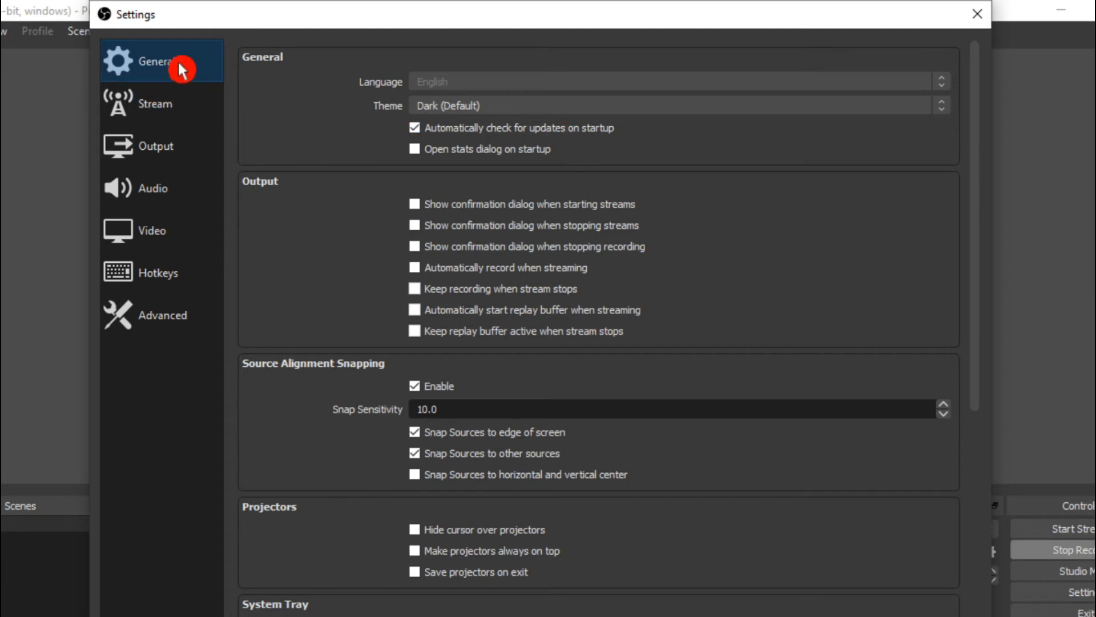
{"action": "scroll", "coordinate": [981, 242], "scroll_direction": "down", "scroll_amount": 5}
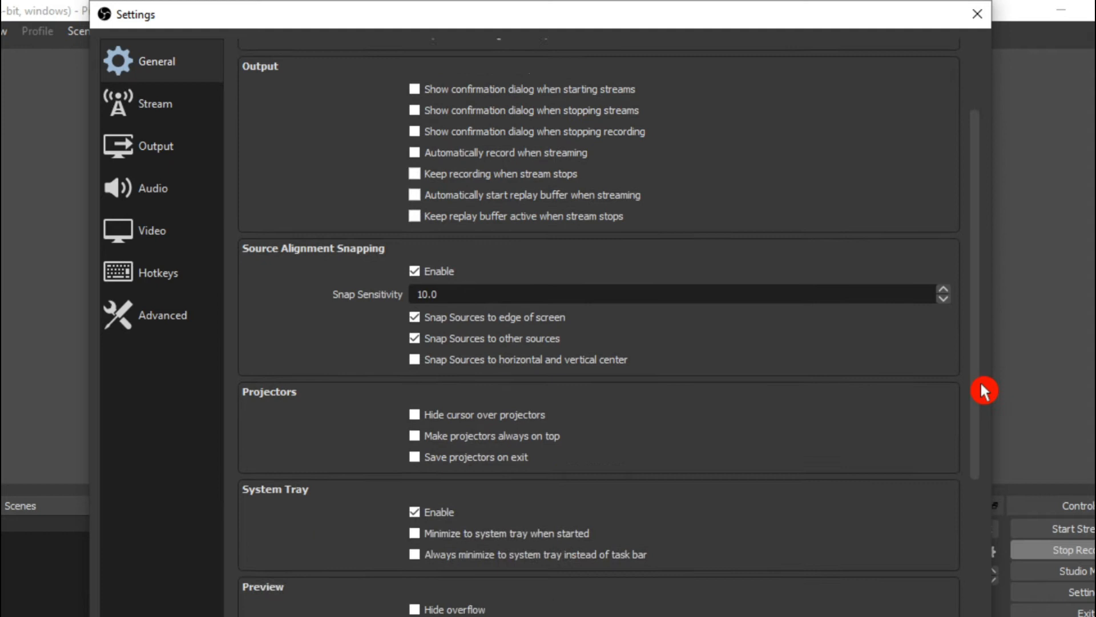
{"action": "scroll", "coordinate": [628, 166], "scroll_direction": "up", "scroll_amount": 5}
{"action": "left_click", "coordinate": [151, 109]}
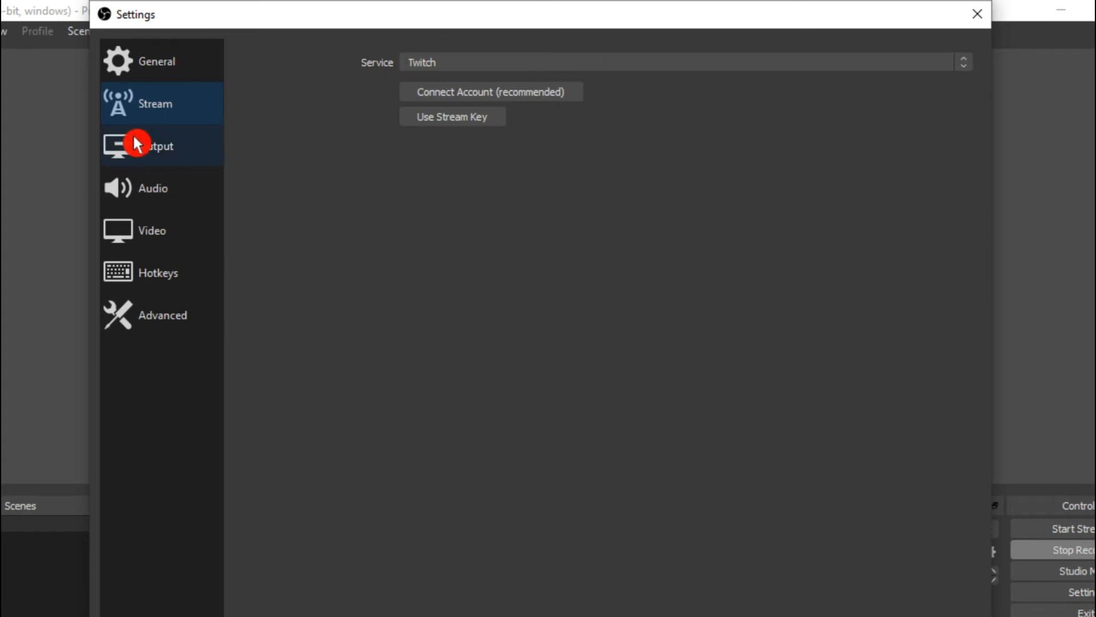
- Review the Output settings for streaming, recording, audio tracks and the replay buffer
{"action": "left_click", "coordinate": [163, 149]}
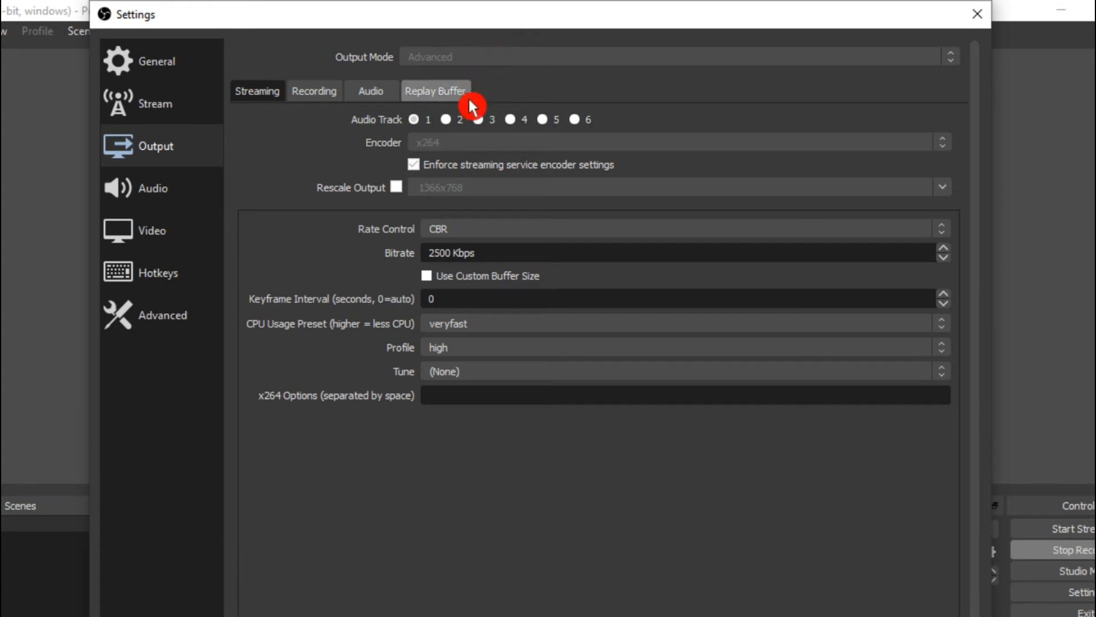
{"action": "left_click", "coordinate": [318, 96]}
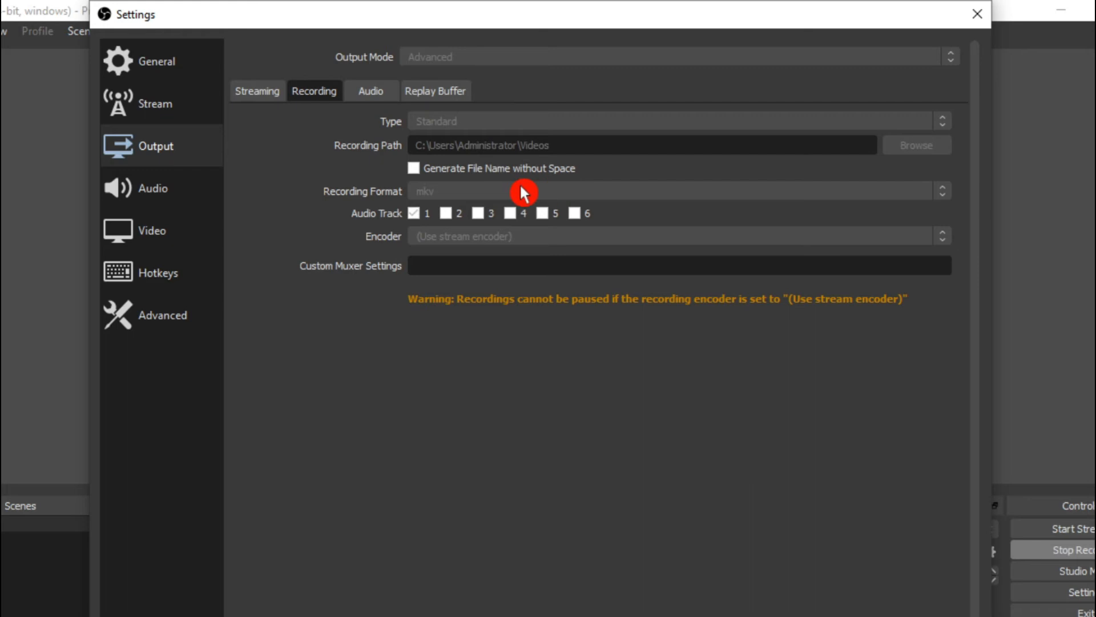
{"action": "left_click", "coordinate": [370, 89]}
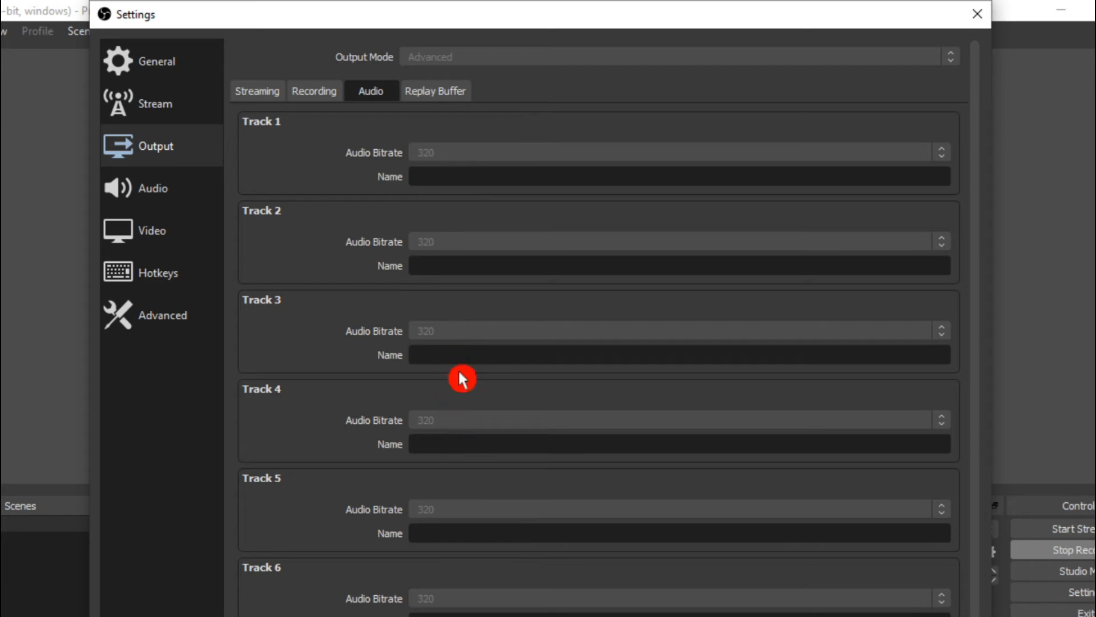
{"action": "left_click", "coordinate": [433, 93]}
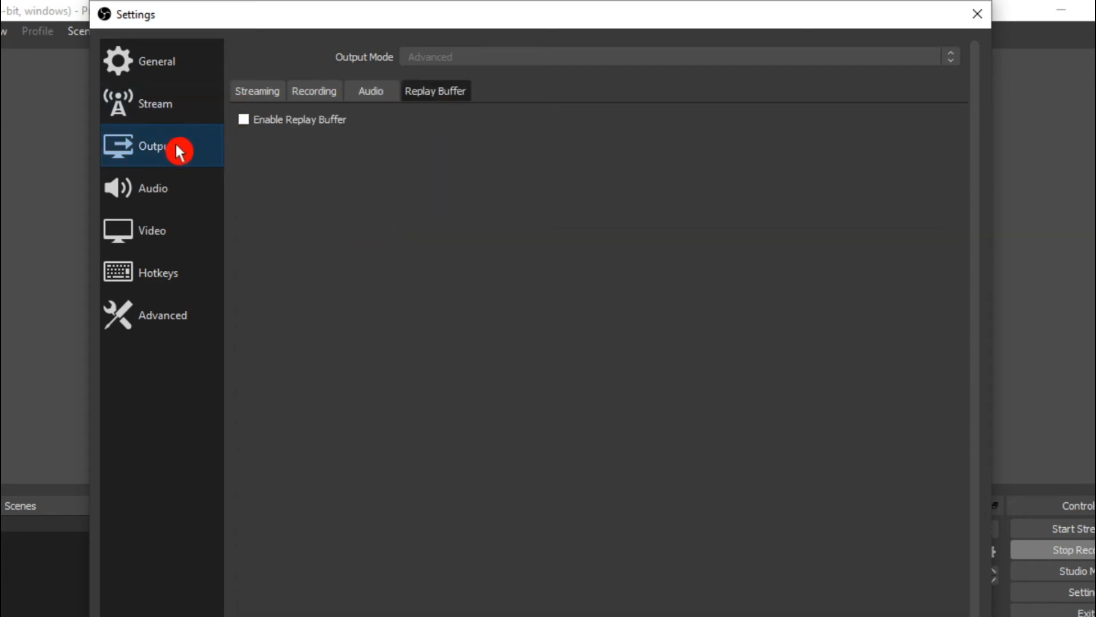
{"action": "left_click", "coordinate": [260, 94]}
- Review the Audio and Video settings, then accept and close the settings
{"action": "left_click", "coordinate": [149, 187]}
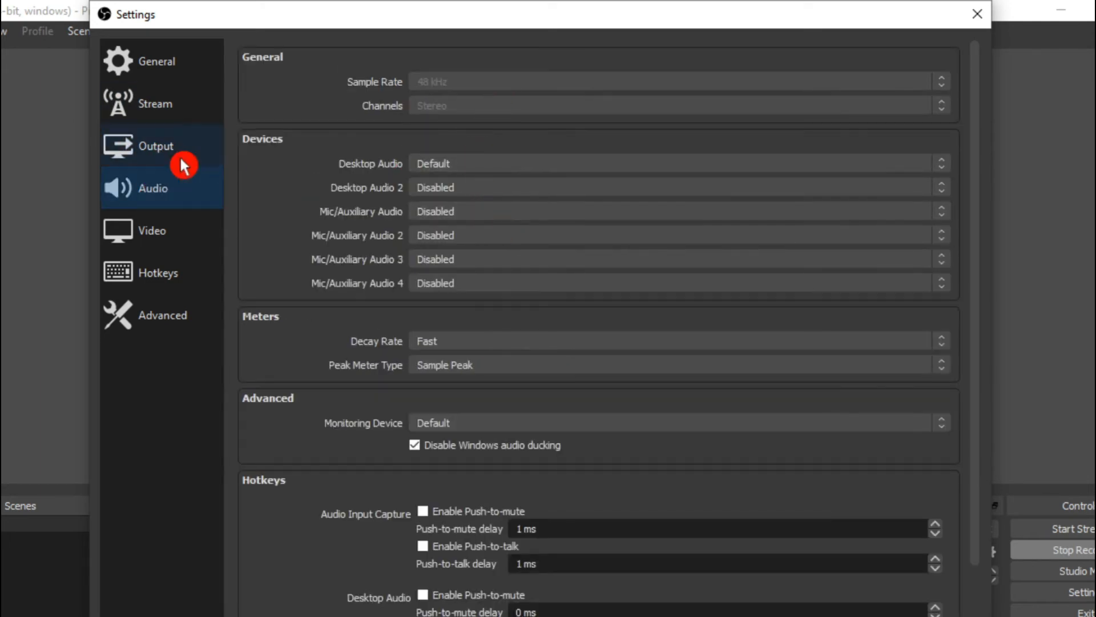
{"action": "left_click", "coordinate": [151, 231]}
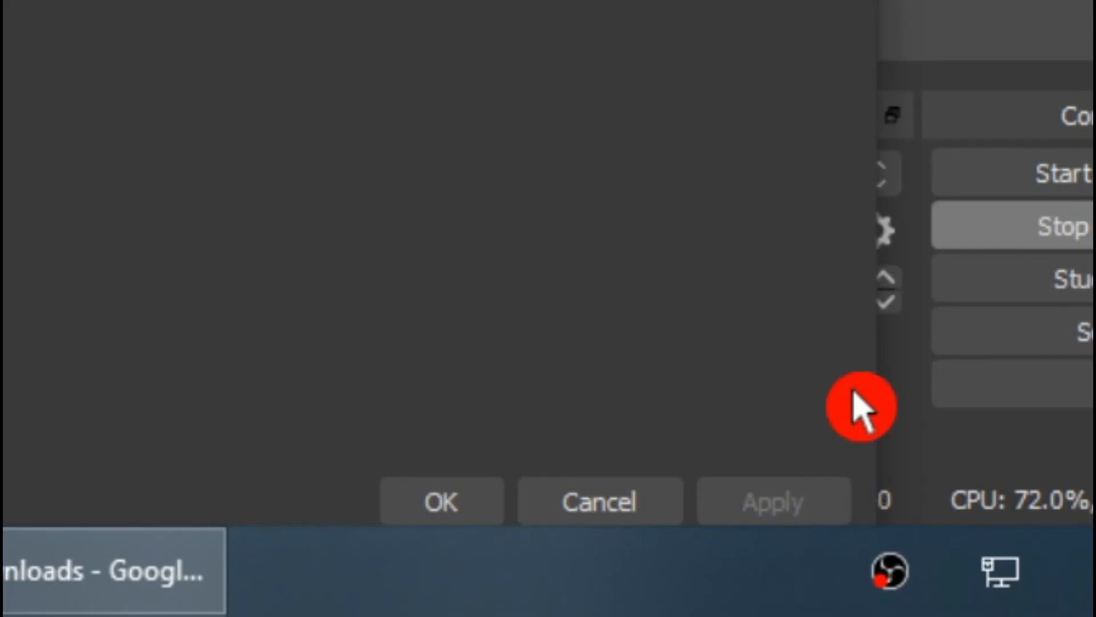
{"action": "left_click", "coordinate": [448, 497]}
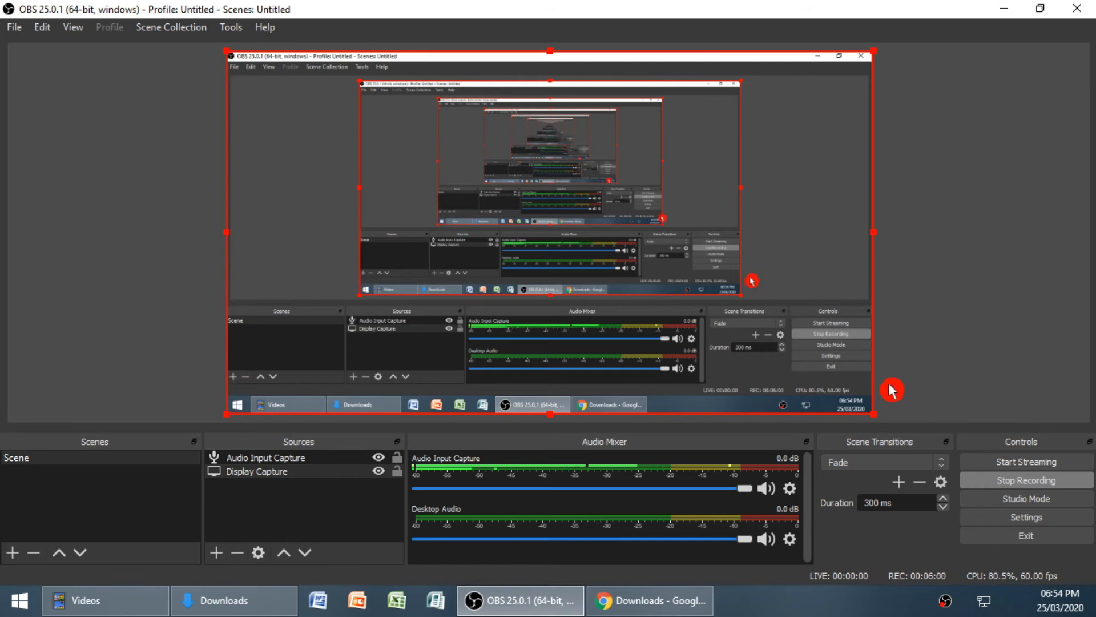
- Try resizing the Display Capture area in the preview from its corner, and return it to its full size
{"action": "left_click_drag", "start_coordinate": [872, 410], "coordinate": [834, 401]}
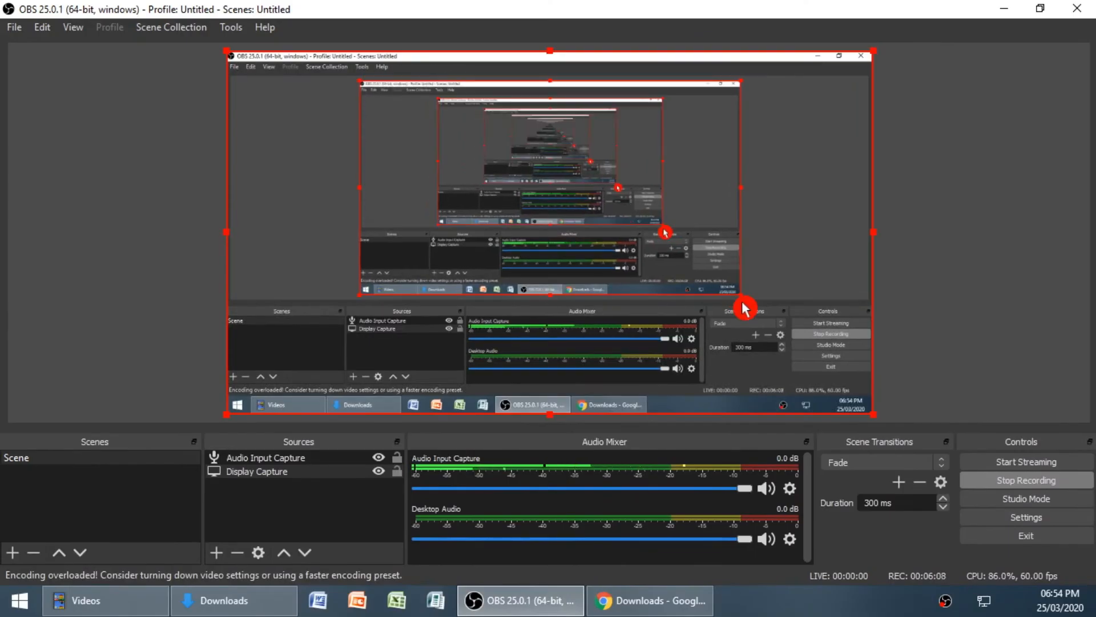
{"action": "left_click_drag", "start_coordinate": [871, 409], "coordinate": [794, 342]}
{"action": "left_click_drag", "start_coordinate": [666, 230], "coordinate": [763, 299]}
{"action": "left_click_drag", "start_coordinate": [919, 412], "coordinate": [868, 414]}
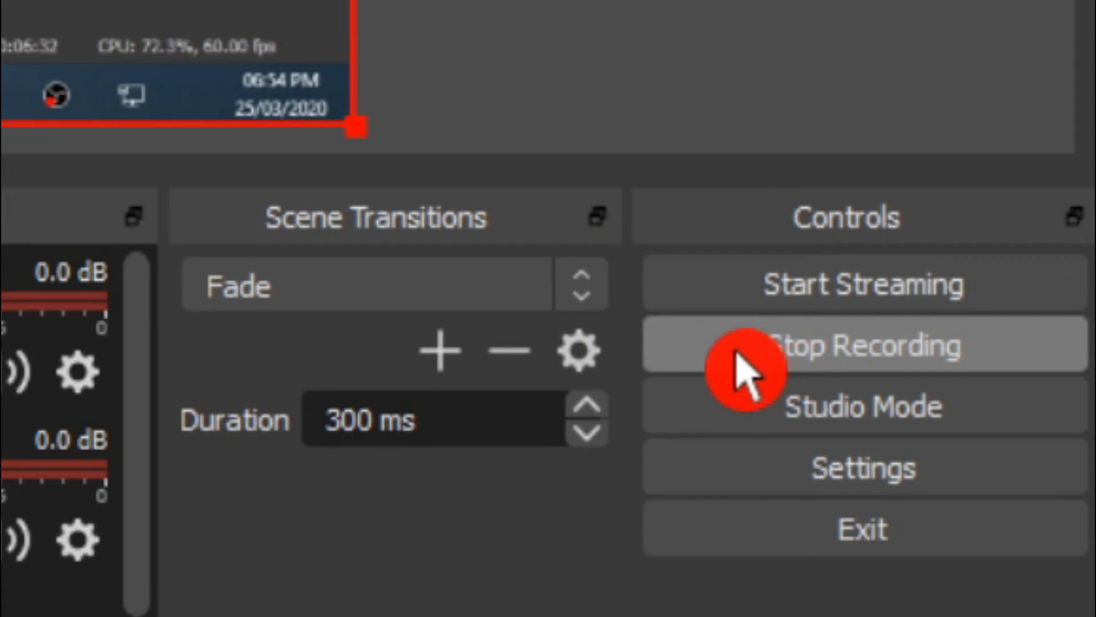
- Show the saved recordings in the Videos folder and refresh the folder view
{"action": "key", "text": "ctrl"}
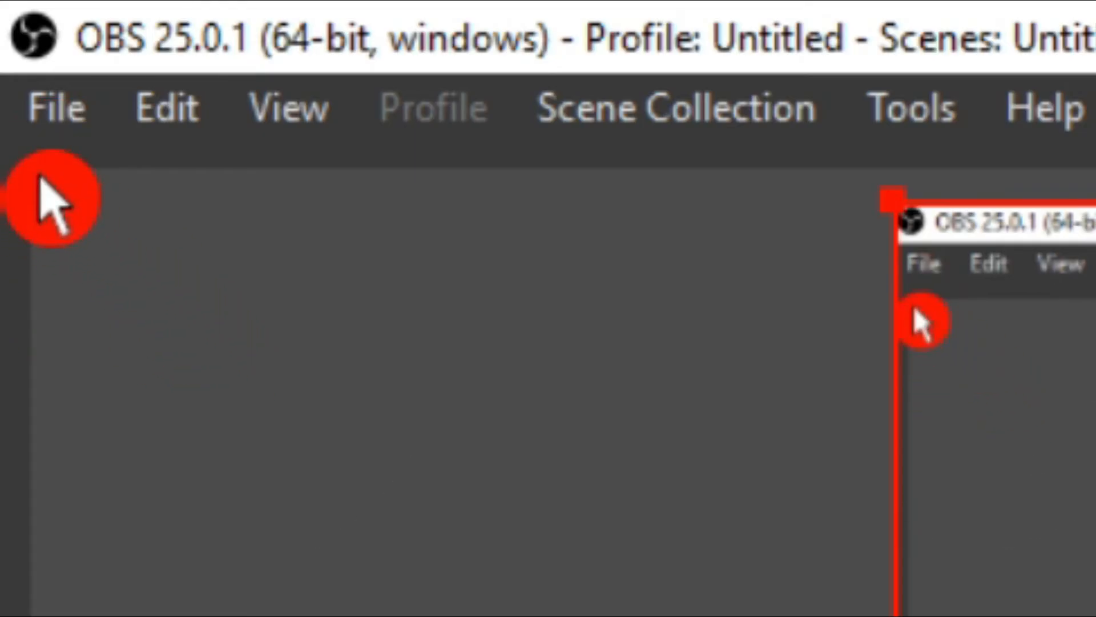
{"action": "left_click", "coordinate": [40, 108]}
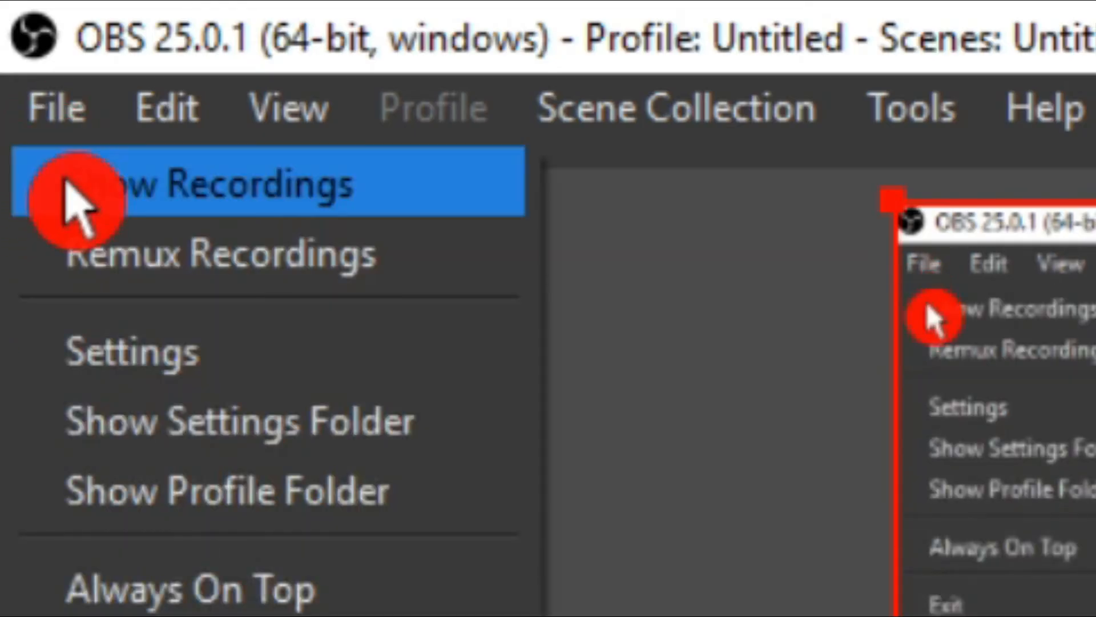
{"action": "left_click", "coordinate": [393, 192]}
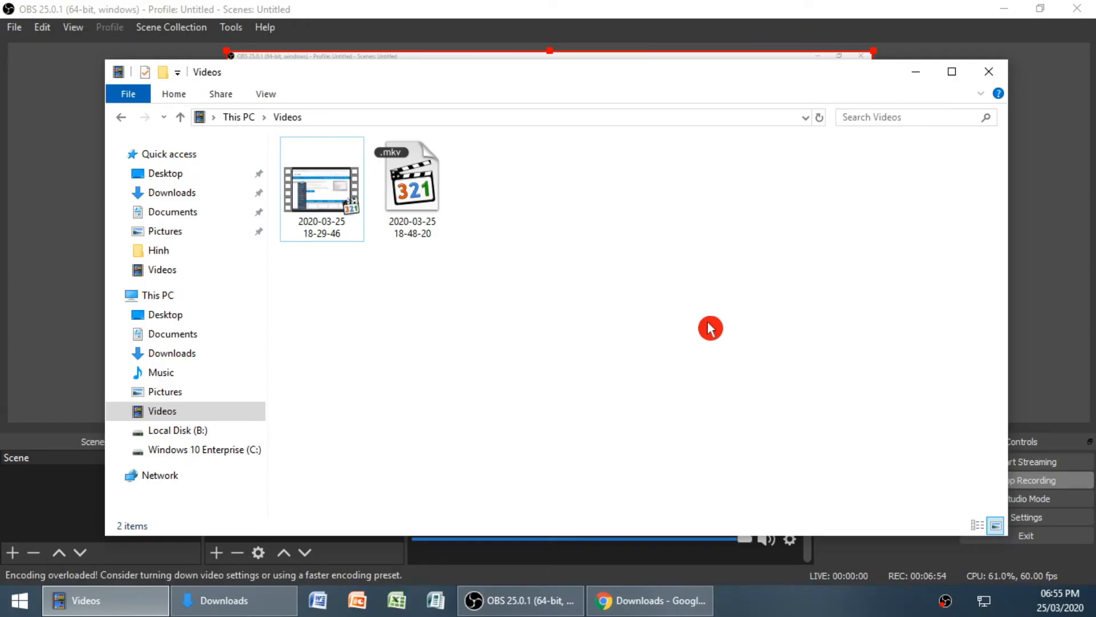
{"action": "right_click", "coordinate": [697, 314]}
{"action": "left_click", "coordinate": [732, 371]}
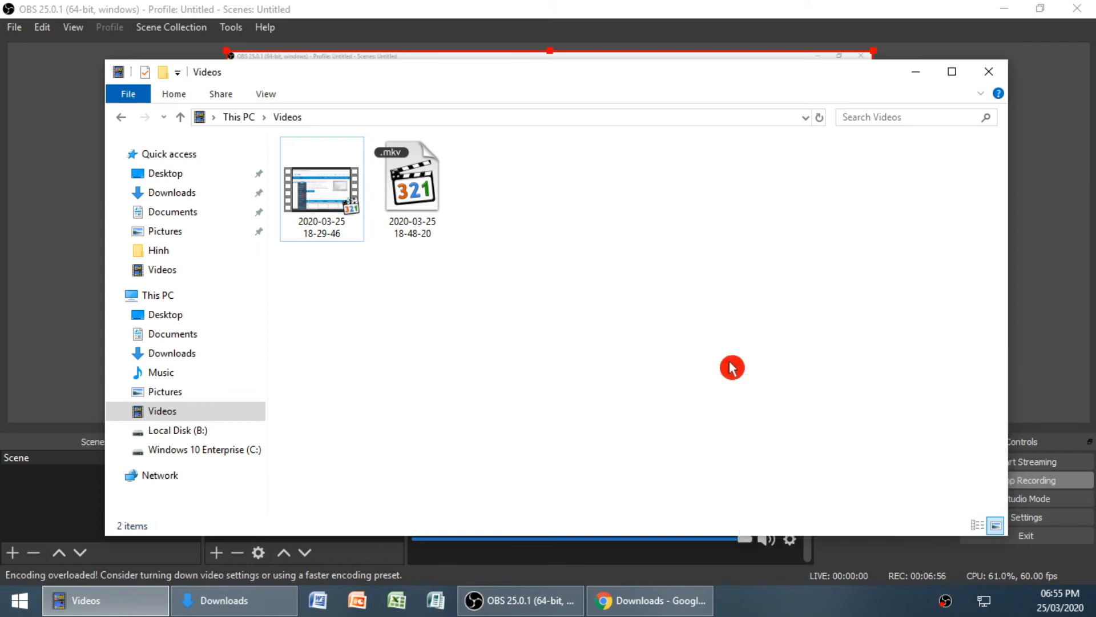
{"action": "right_click", "coordinate": [662, 274]}
{"action": "left_click", "coordinate": [701, 337]}
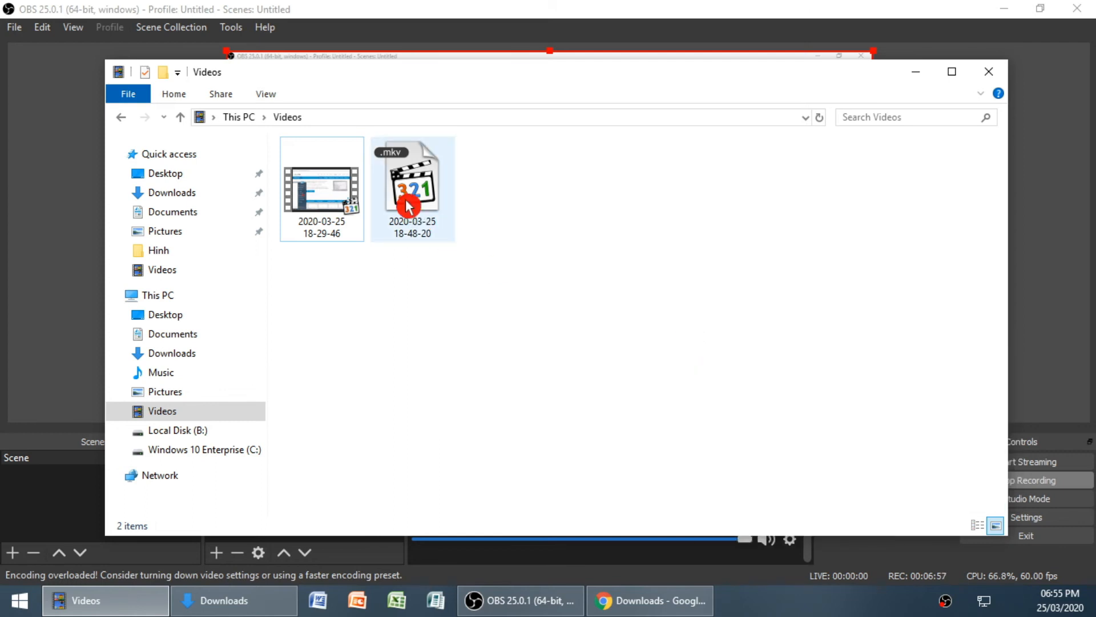
{"action": "key", "text": "Right"}
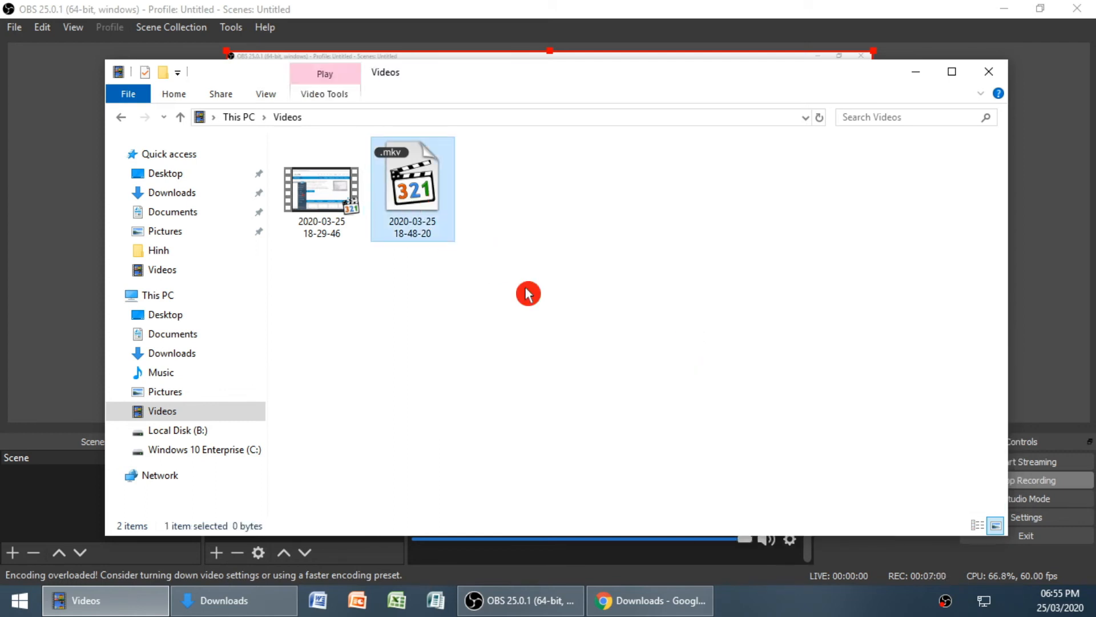
{"action": "key", "text": "Left"}
{"action": "key", "text": "Right"}
{"action": "key", "text": "Left"}
{"action": "key", "text": "Right"}
{"action": "key", "text": "Left"}
{"action": "key", "text": "Right"}
{"action": "key", "text": "Left"}
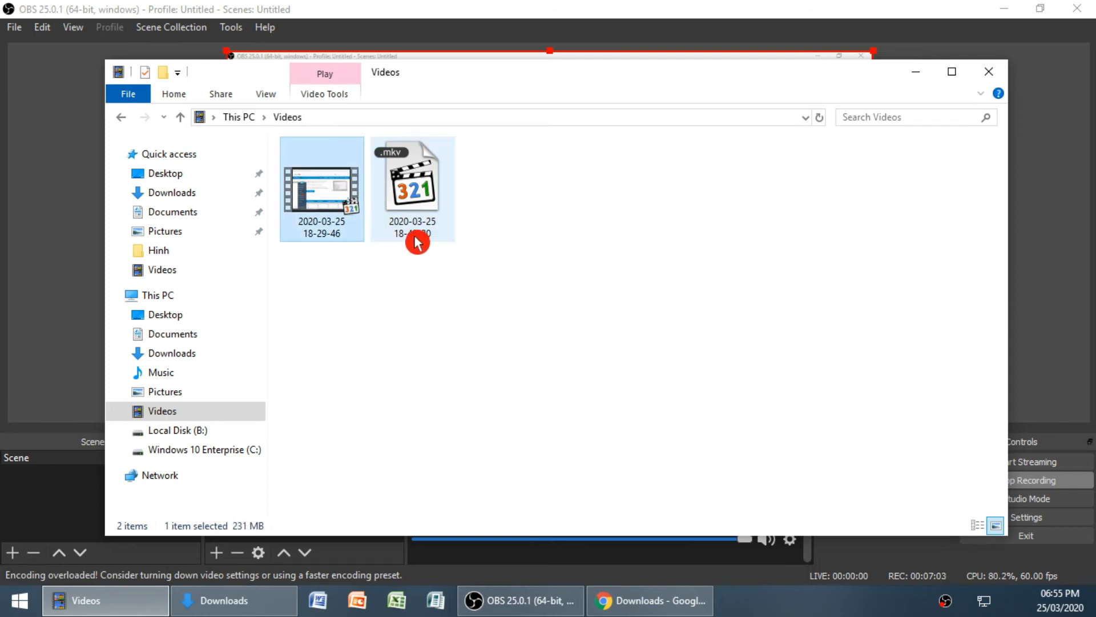
{"action": "double_click", "coordinate": [350, 184]}
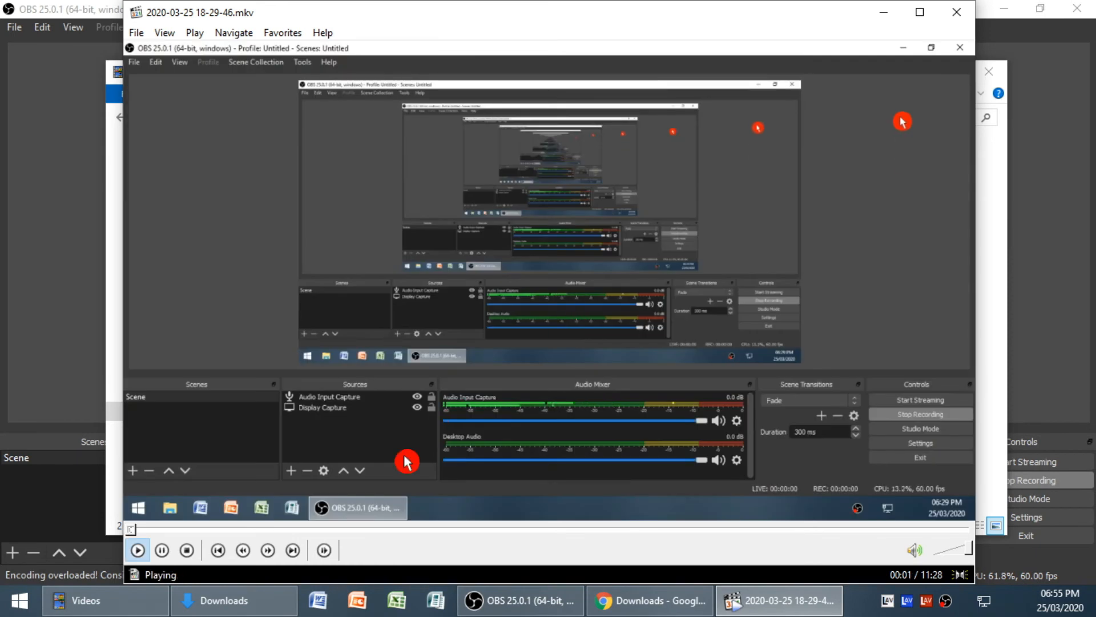
{"action": "key", "text": "space"}
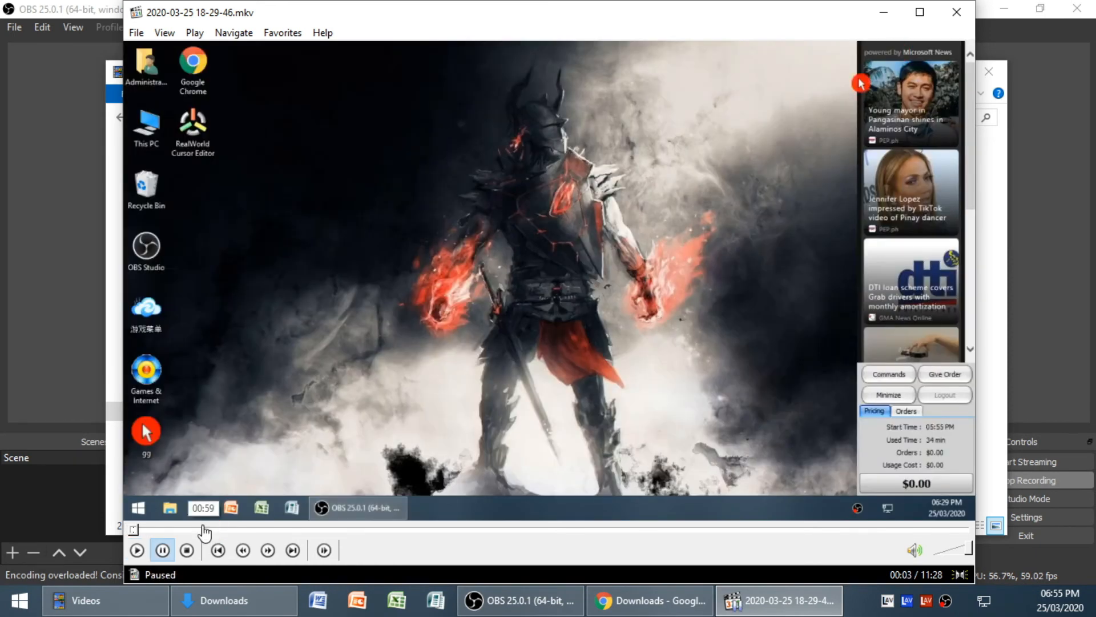
{"action": "left_click", "coordinate": [250, 530]}
{"action": "left_click_drag", "start_coordinate": [291, 530], "coordinate": [355, 535]}
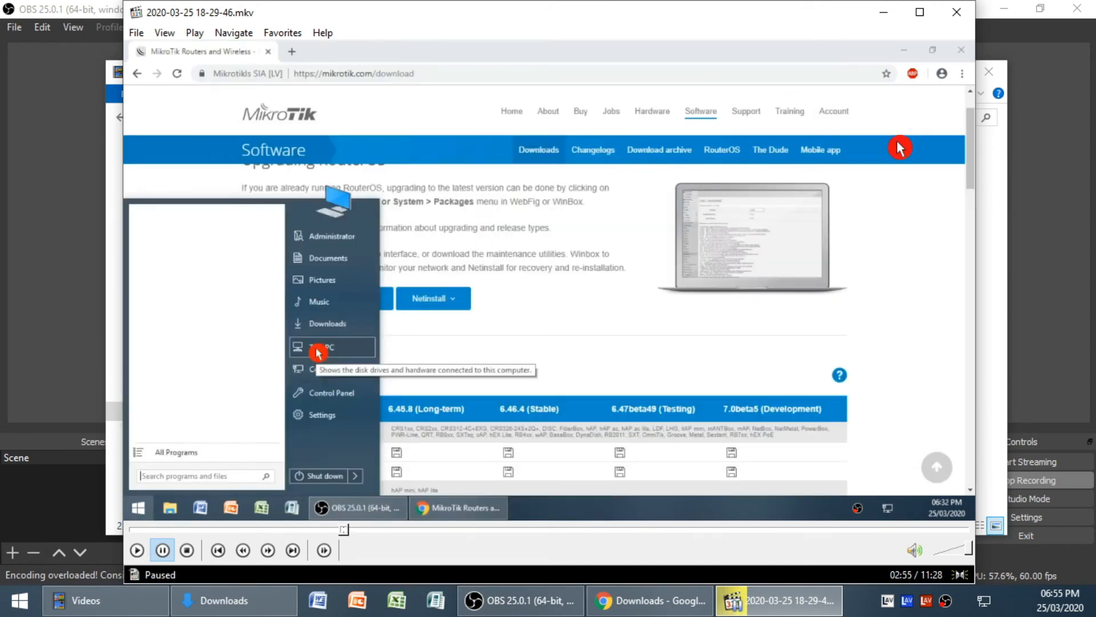
{"action": "left_click", "coordinate": [395, 528]}
{"action": "left_click", "coordinate": [957, 12]}
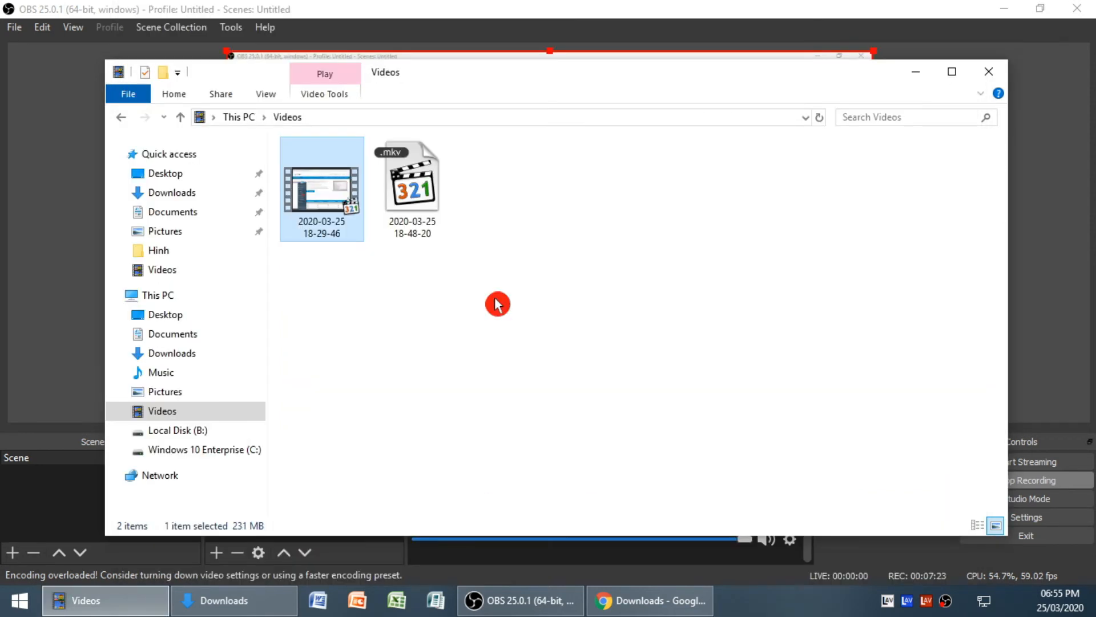
{"action": "left_click", "coordinate": [994, 68]}
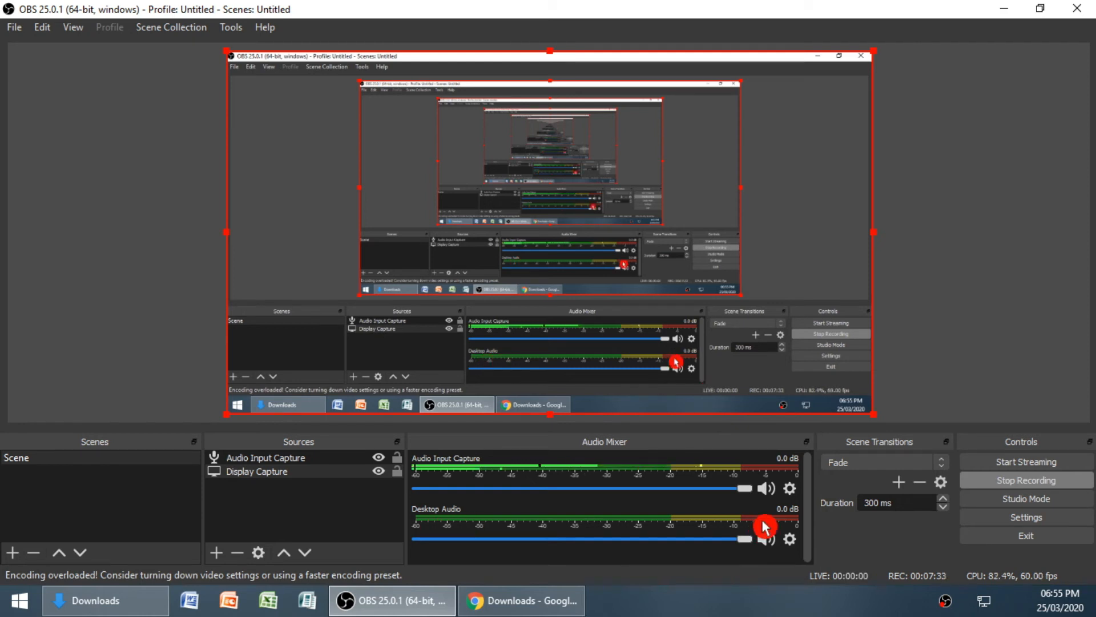
- Switch to Chrome, search the web for YouTube and open the youtube.com site from the results
{"action": "left_click", "coordinate": [545, 597]}
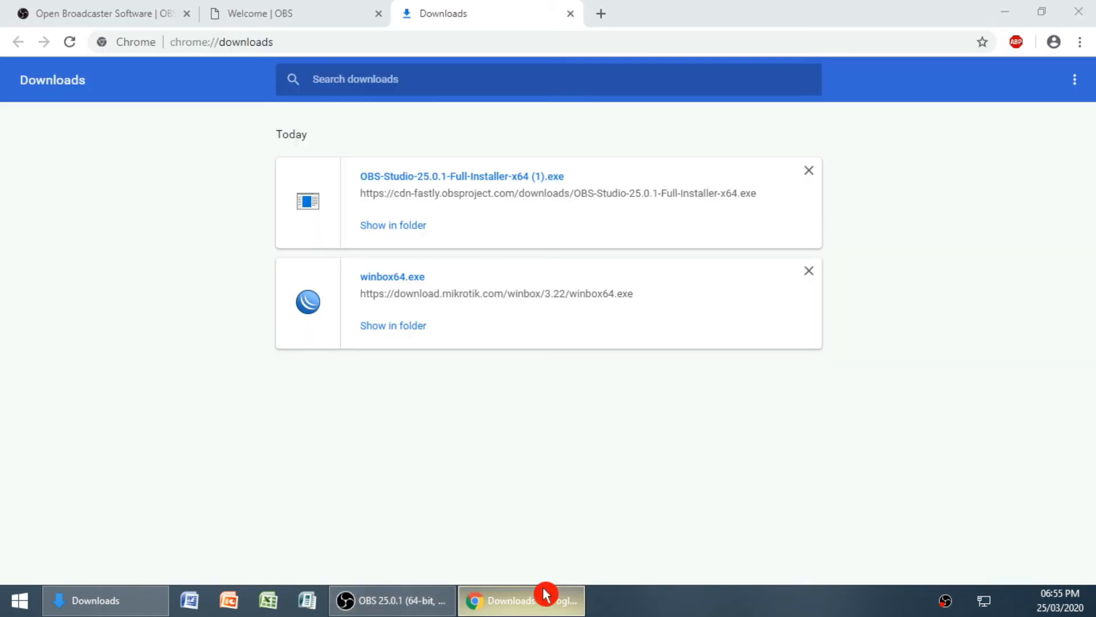
{"action": "left_click", "coordinate": [282, 35]}
{"action": "type", "text": "yout"}
{"action": "key", "text": "Return"}
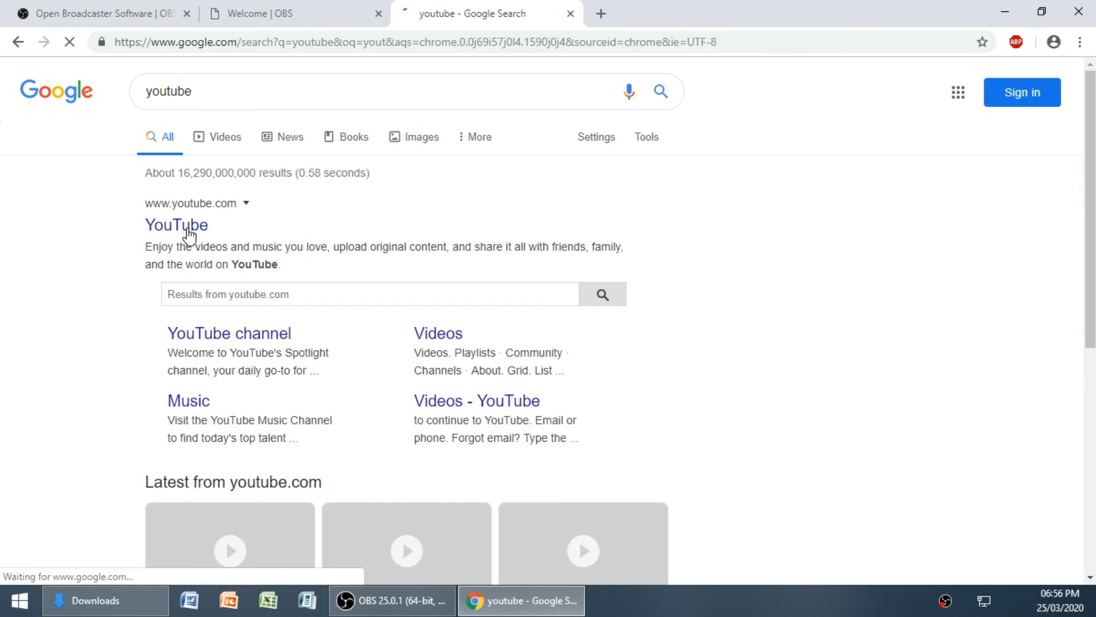
{"action": "left_click", "coordinate": [189, 233]}
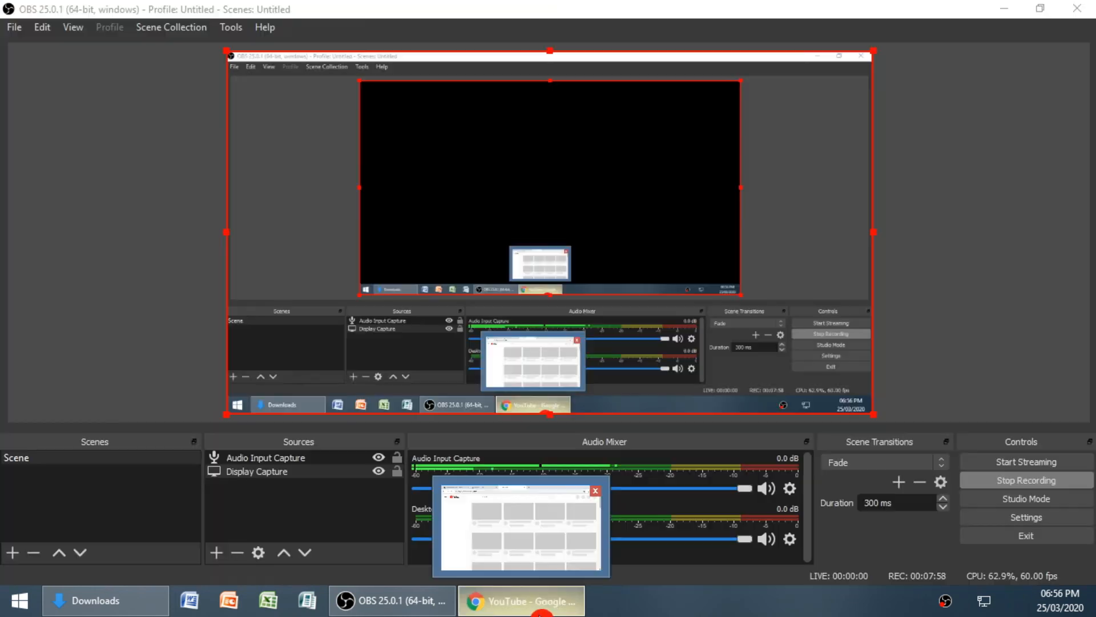
- Return from OBS to the YouTube page in Chrome and browse the videos on its home page
{"action": "left_click", "coordinate": [544, 594]}
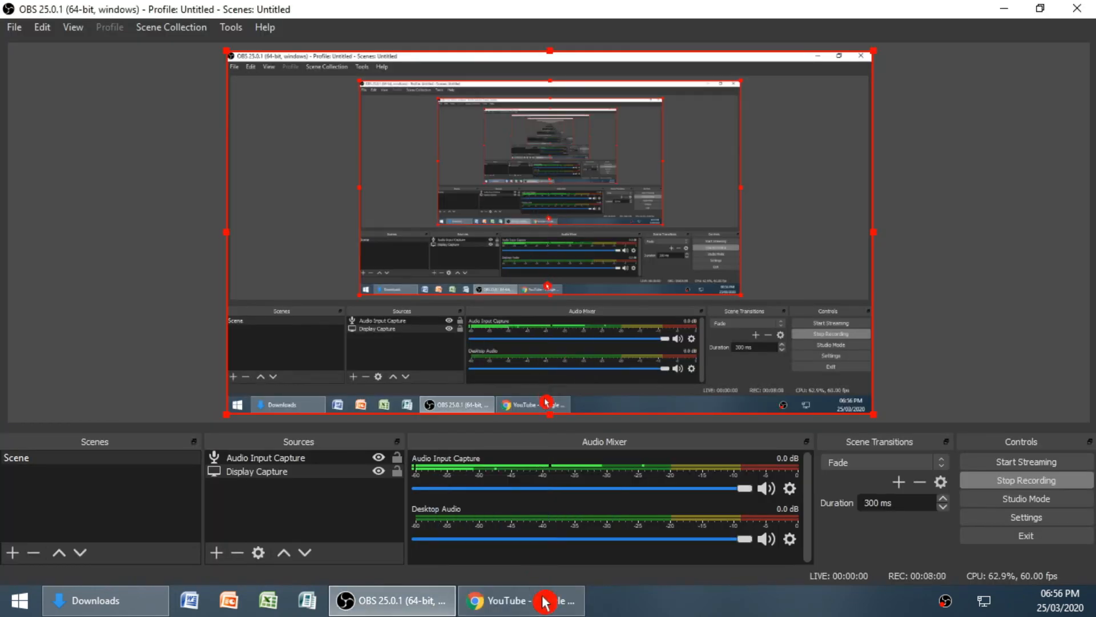
{"action": "mouse_move", "coordinate": [549, 612]}
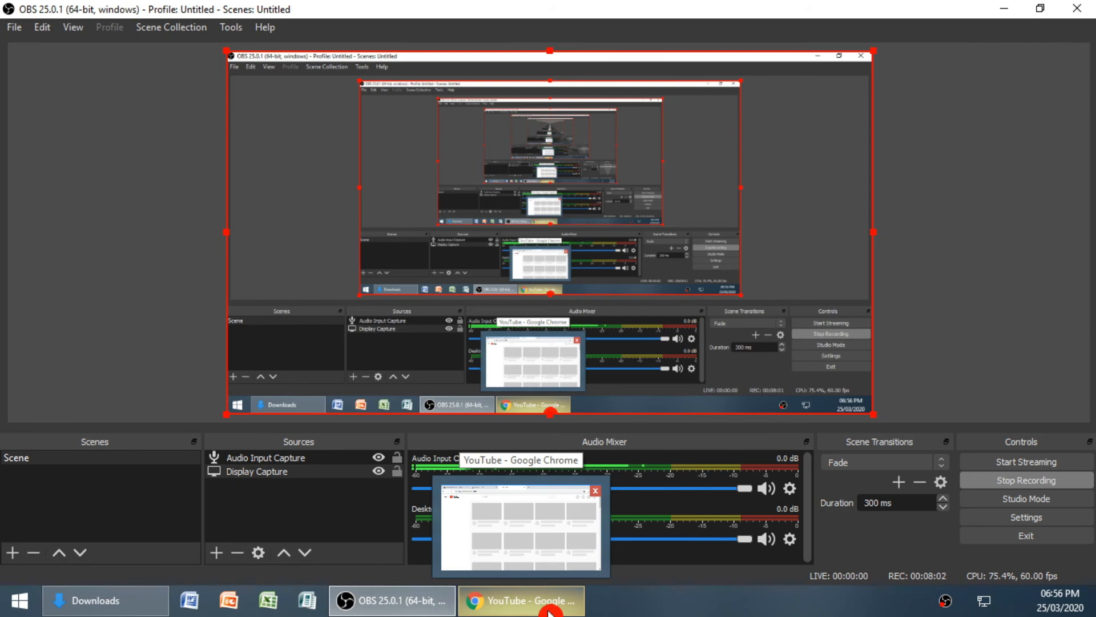
{"action": "left_click", "coordinate": [549, 612]}
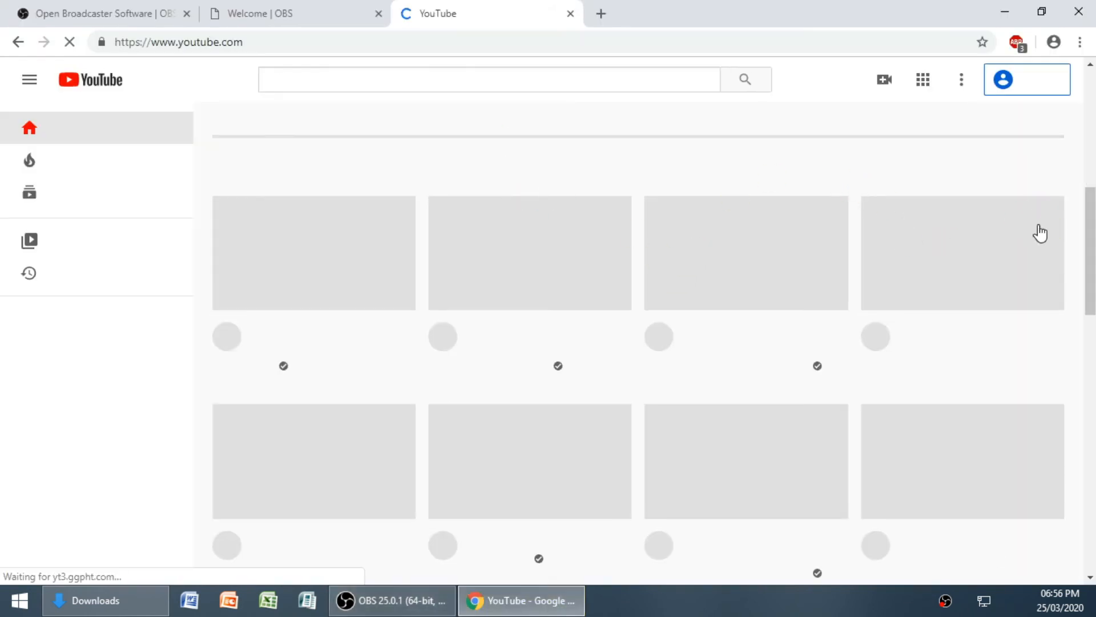
{"action": "scroll", "coordinate": [944, 234], "scroll_direction": "down", "scroll_amount": 8}
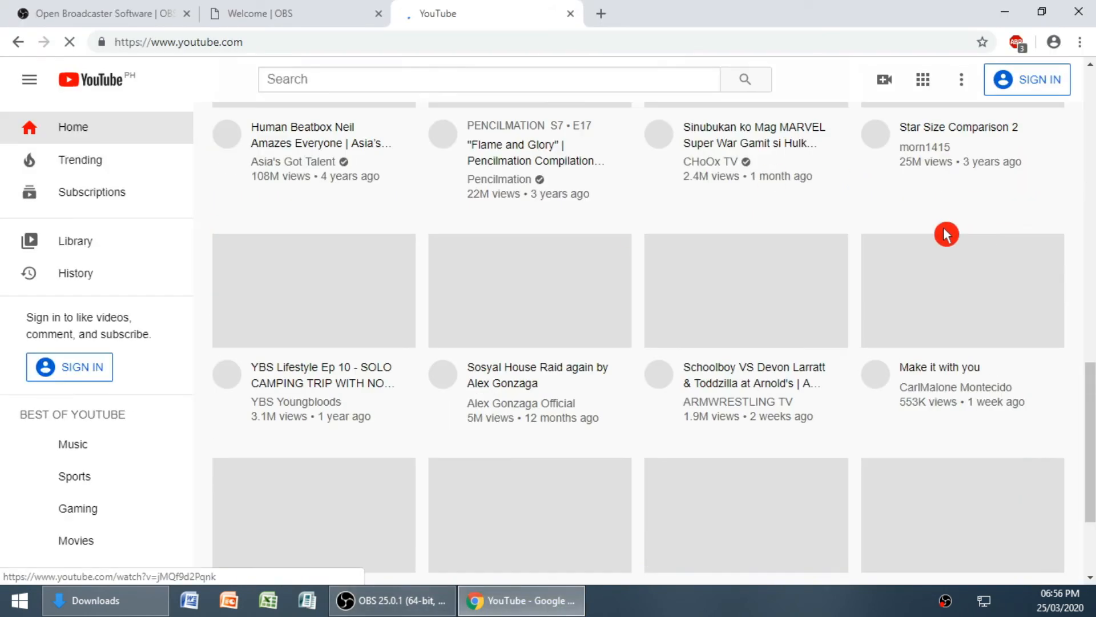
{"action": "left_click", "coordinate": [381, 17]}
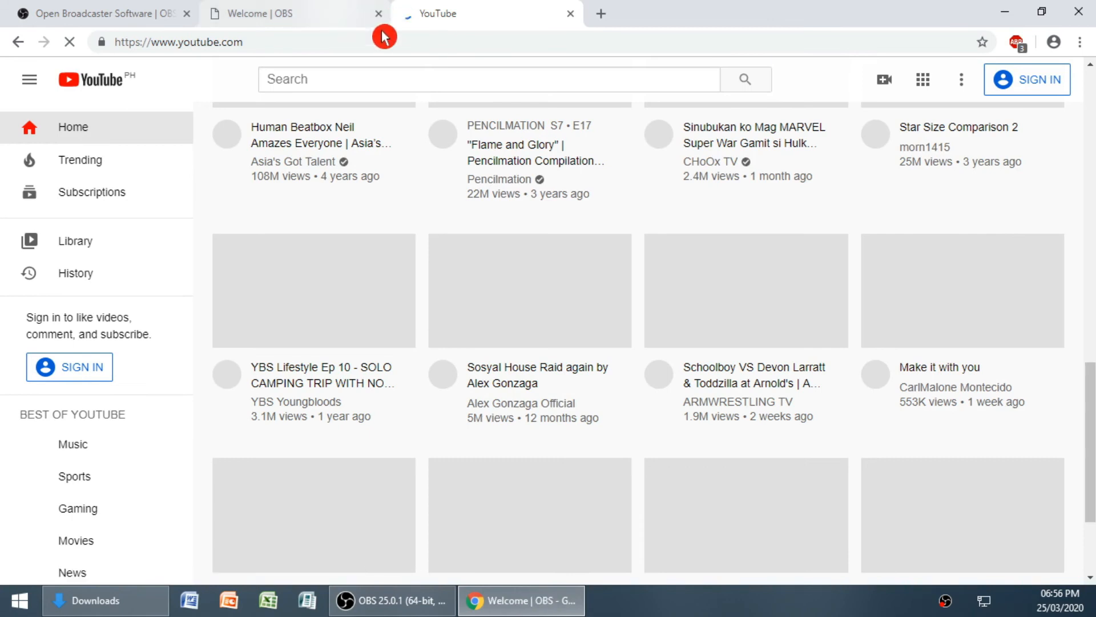
{"action": "left_click", "coordinate": [442, 24]}
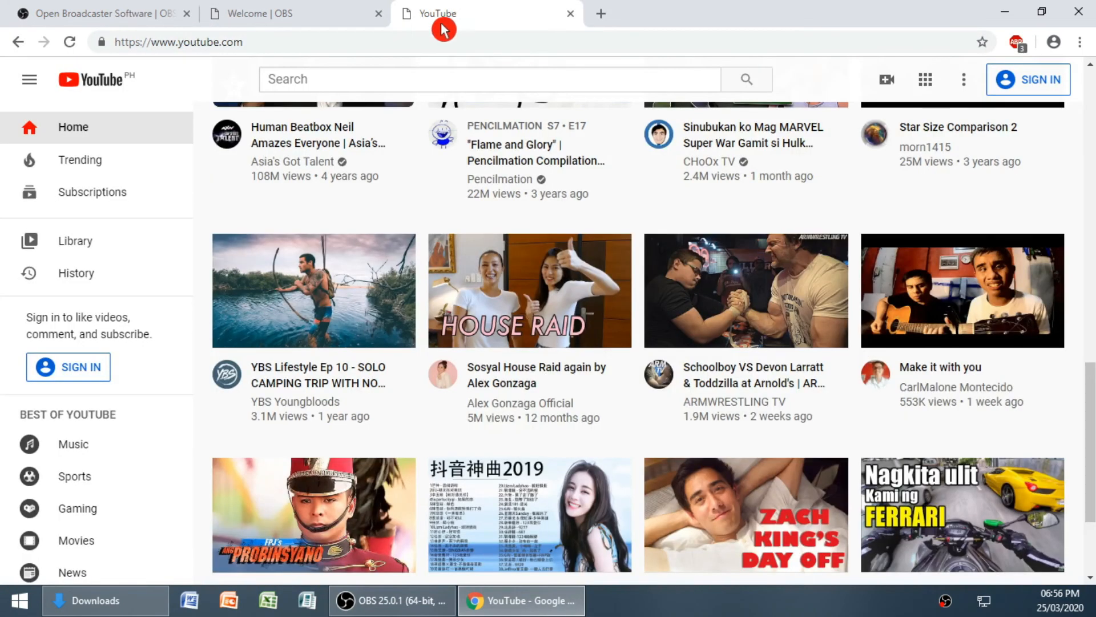
{"action": "left_click", "coordinate": [381, 20]}
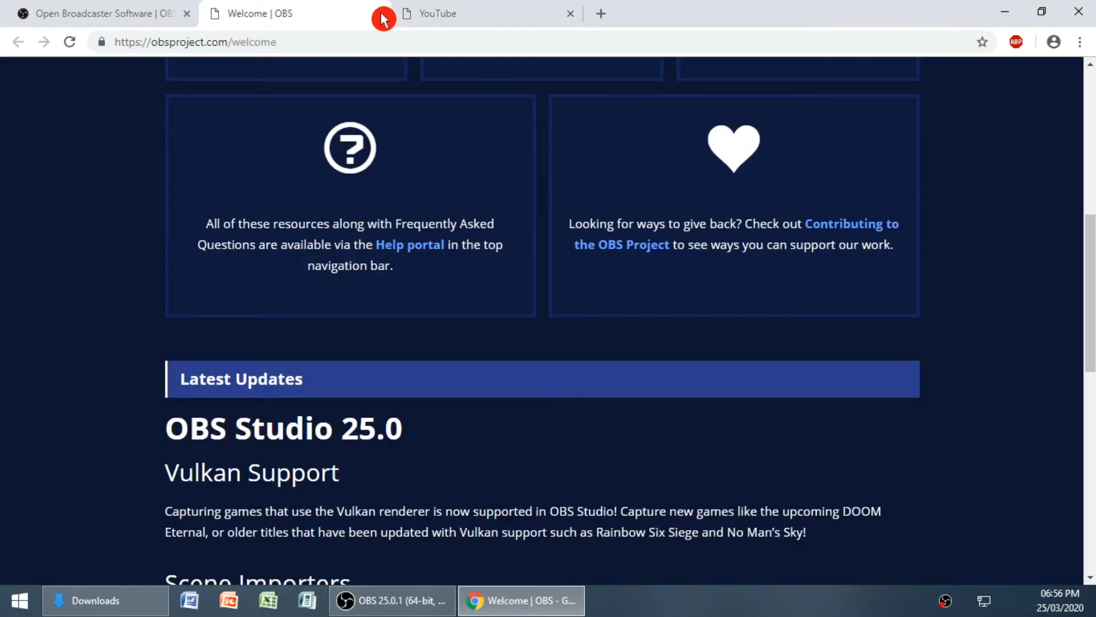
{"action": "left_click", "coordinate": [442, 13]}
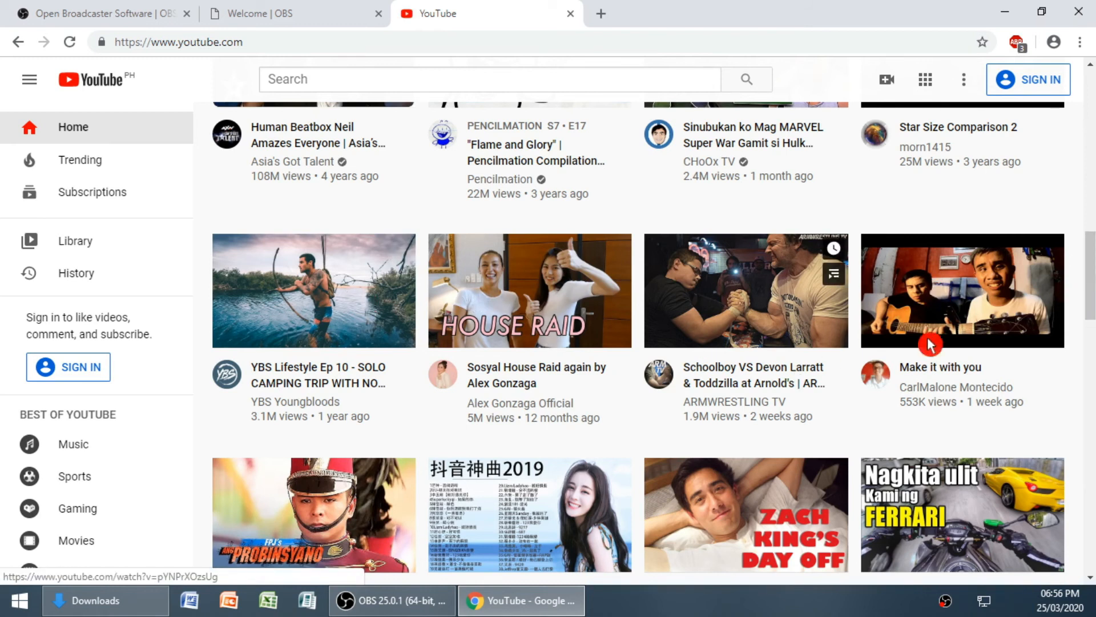
- Find the video "Make it with you" on the YouTube home page and play it
{"action": "scroll", "coordinate": [936, 354], "scroll_direction": "up", "scroll_amount": 4}
{"action": "scroll", "coordinate": [950, 394], "scroll_direction": "down", "scroll_amount": 2}
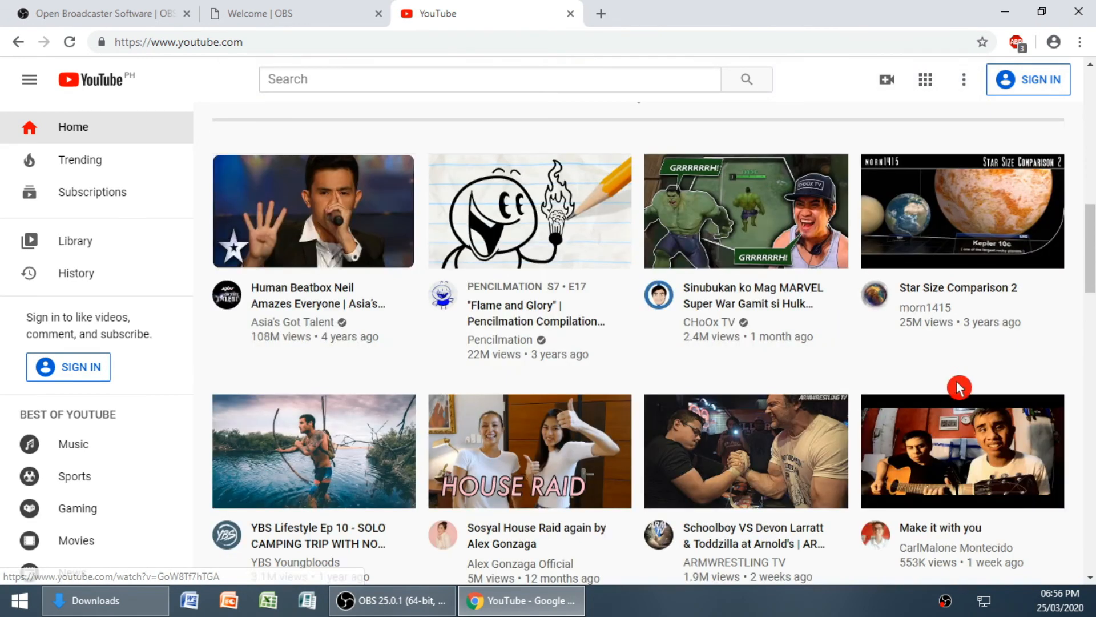
{"action": "left_click", "coordinate": [943, 422]}
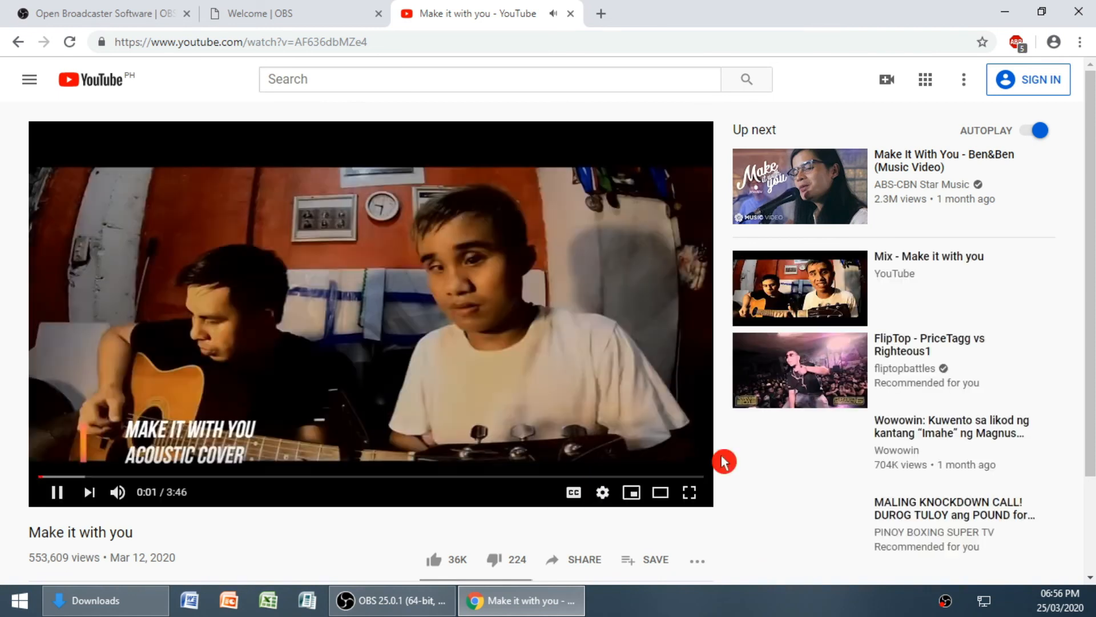
- Compare the Desktop Audio meter in OBS with the YouTube video playing and paused, dismissing the COVID-19 notice on the video page
{"action": "left_click", "coordinate": [570, 602]}
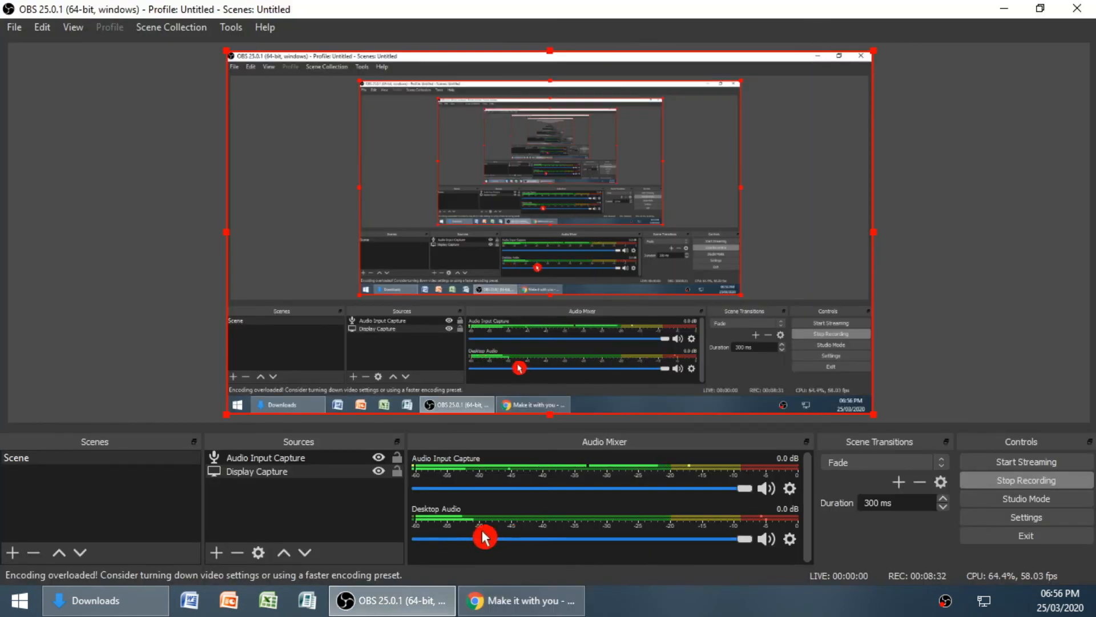
{"action": "left_click", "coordinate": [521, 600]}
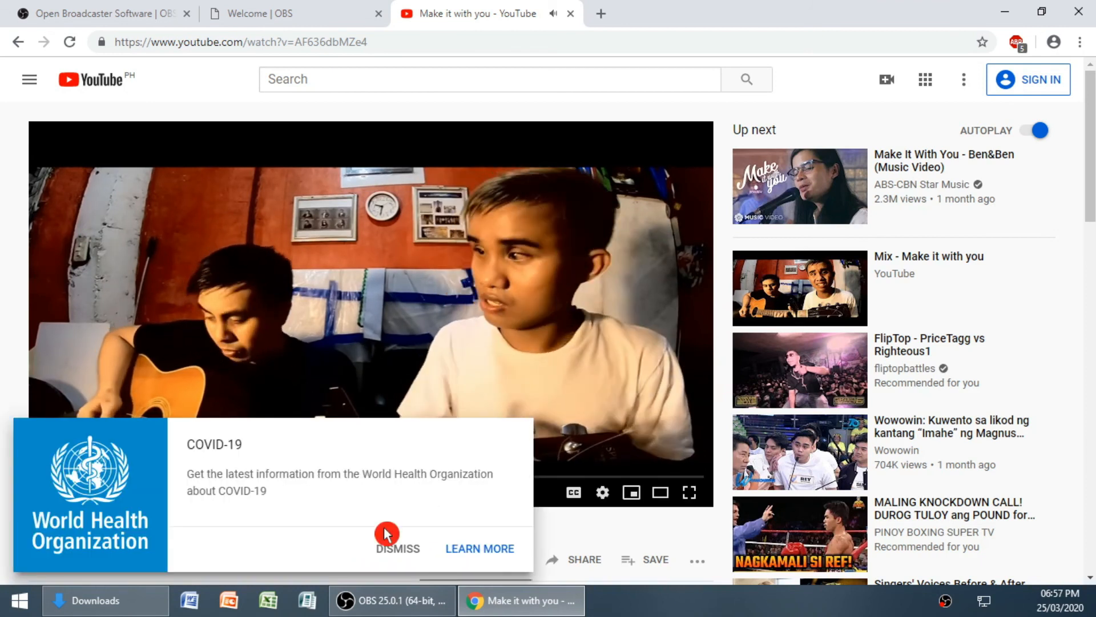
{"action": "left_click", "coordinate": [398, 549]}
{"action": "key", "text": "alt+Tab"}
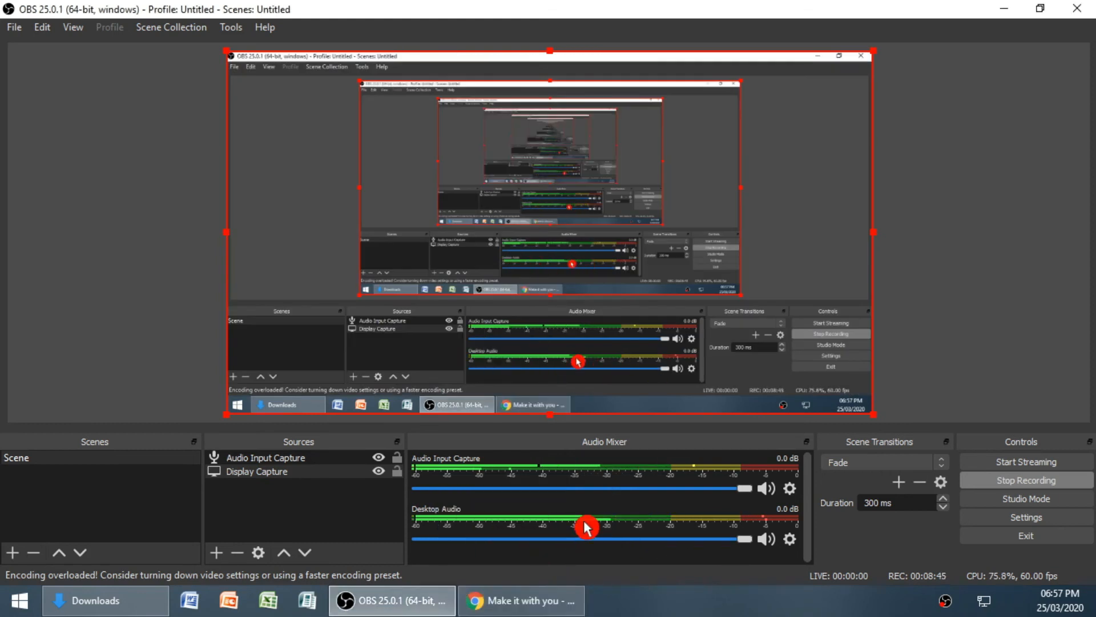
{"action": "left_click", "coordinate": [533, 600]}
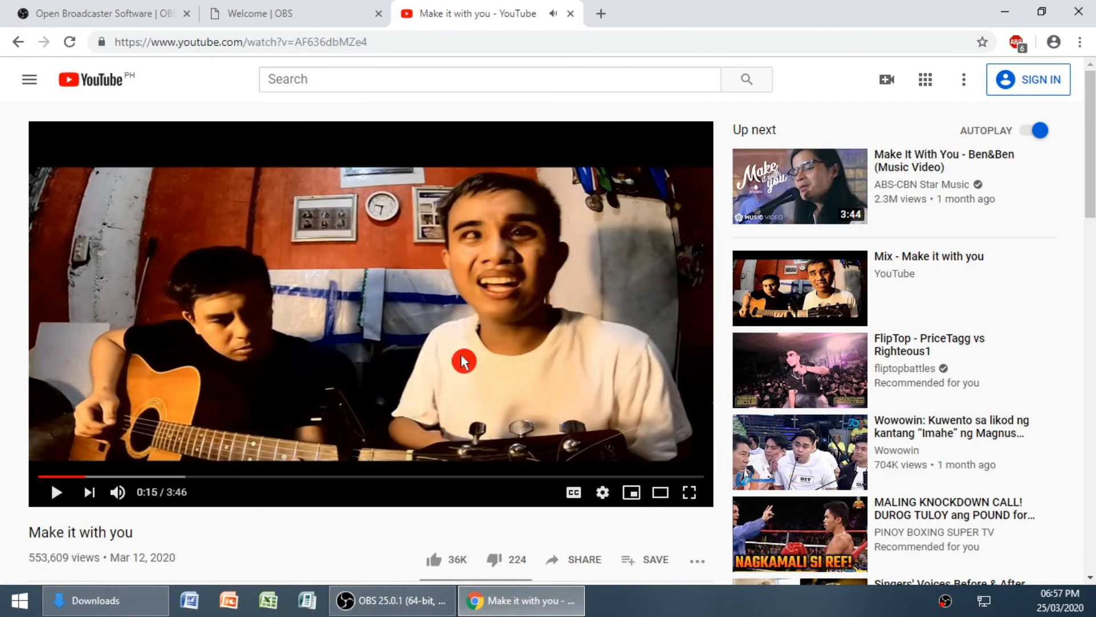
{"action": "left_click", "coordinate": [533, 601]}
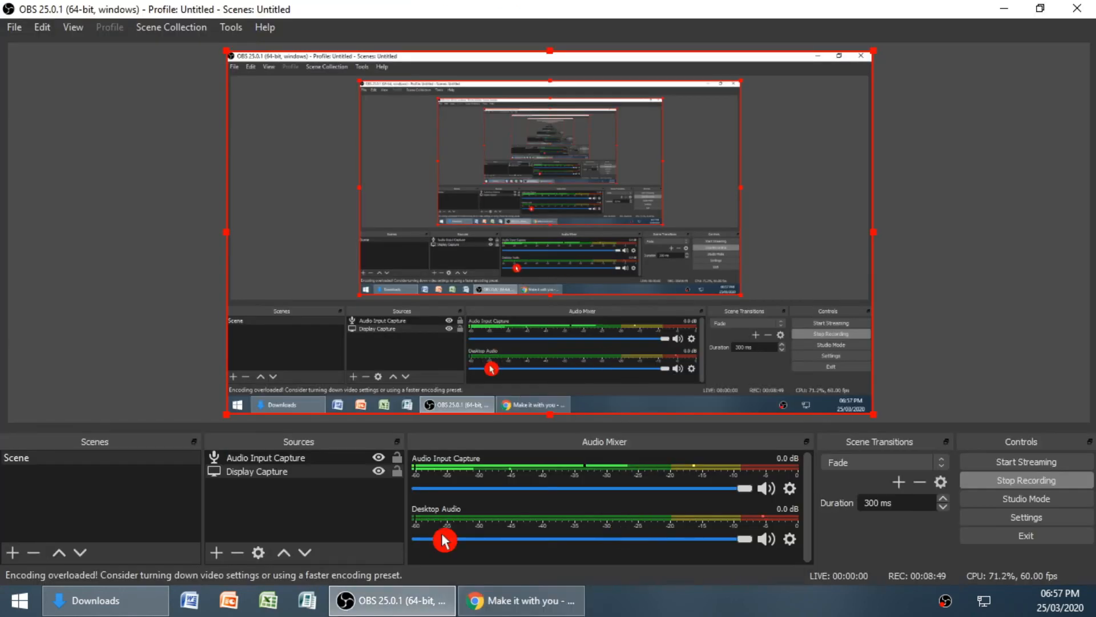